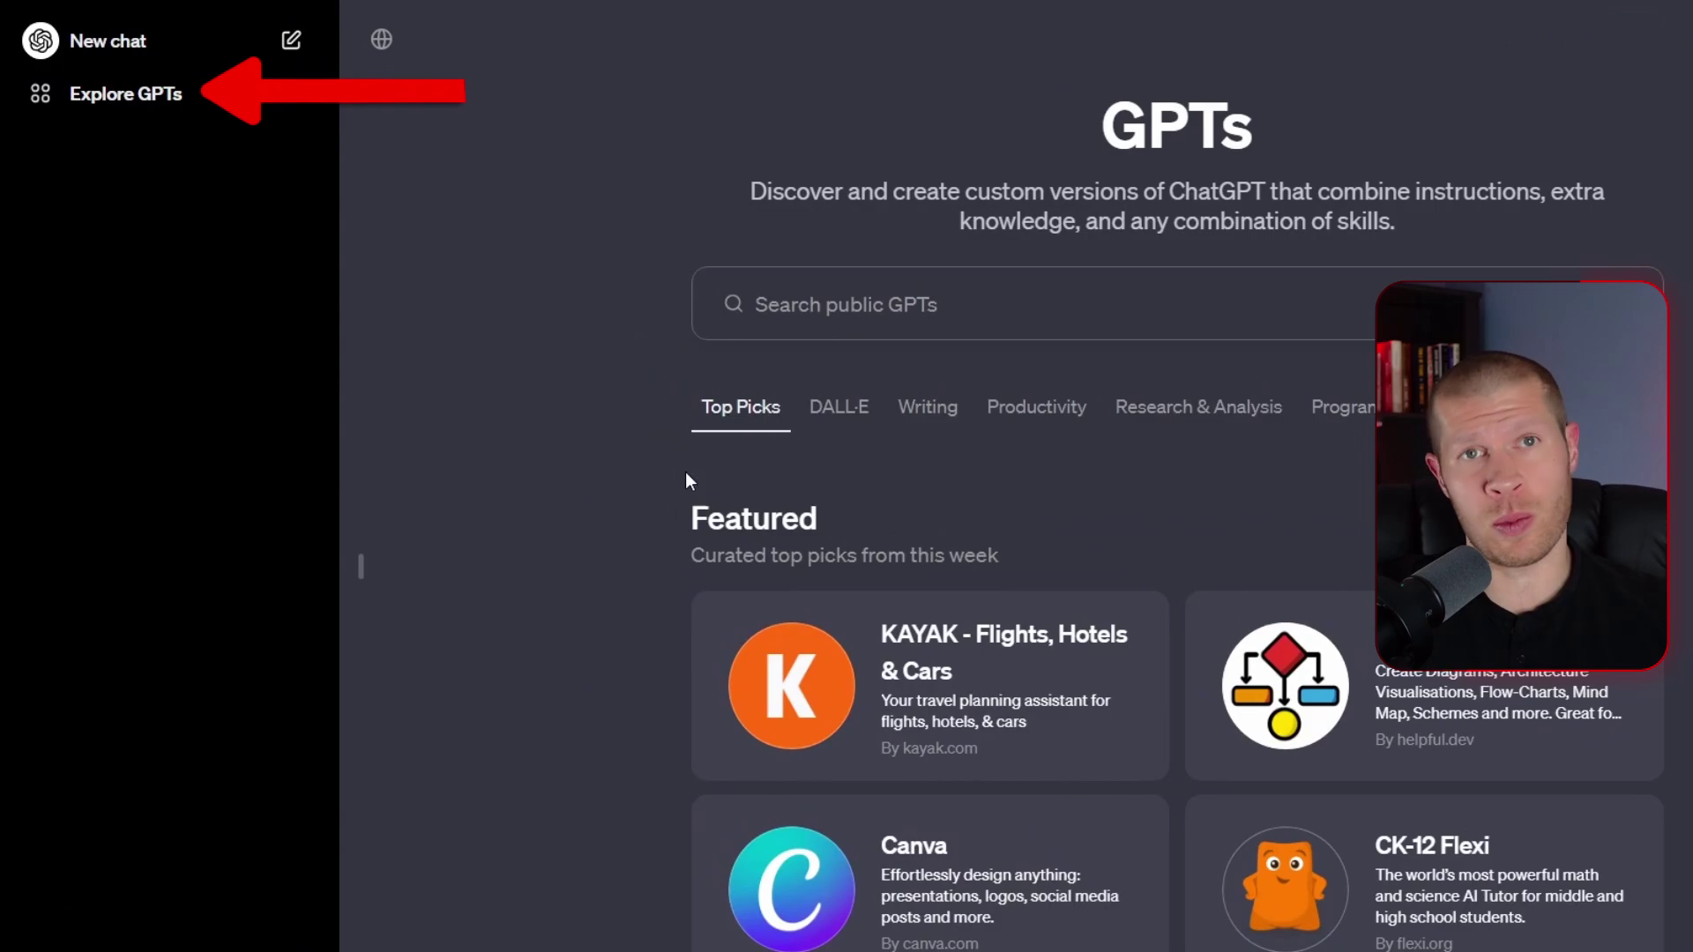
Step: Search the public GPTs for 'invi' to find the invideo Video Maker GPT
{"action": "left_click", "coordinate": [876, 294]}
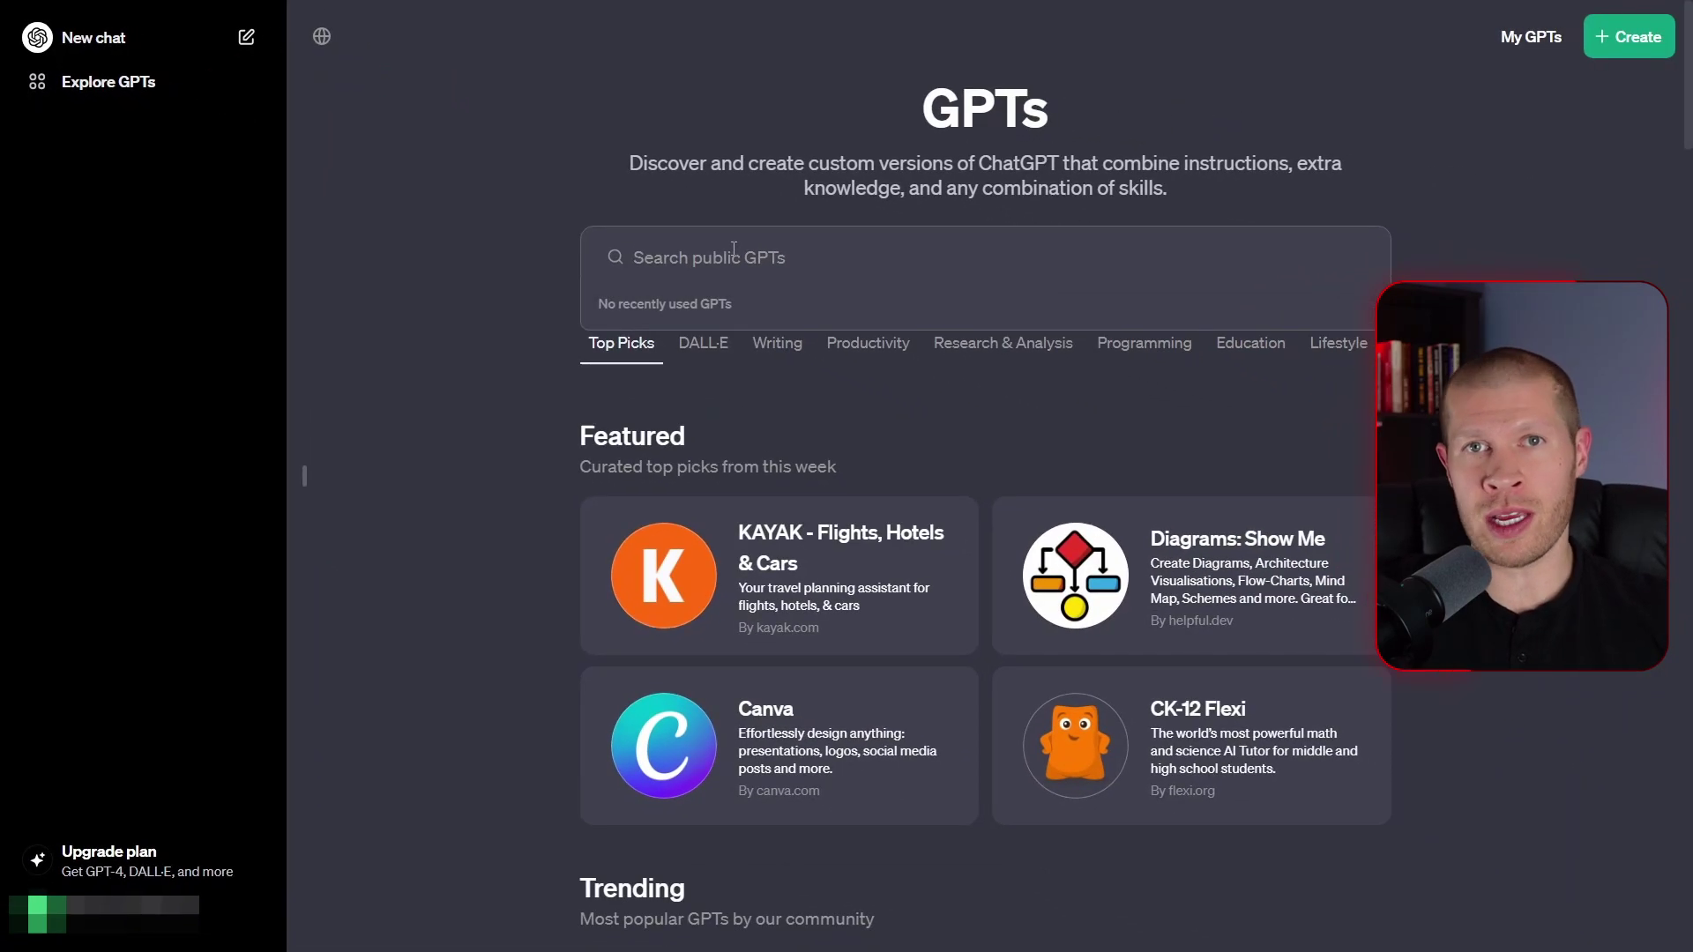
{"action": "type", "text": "invi"}
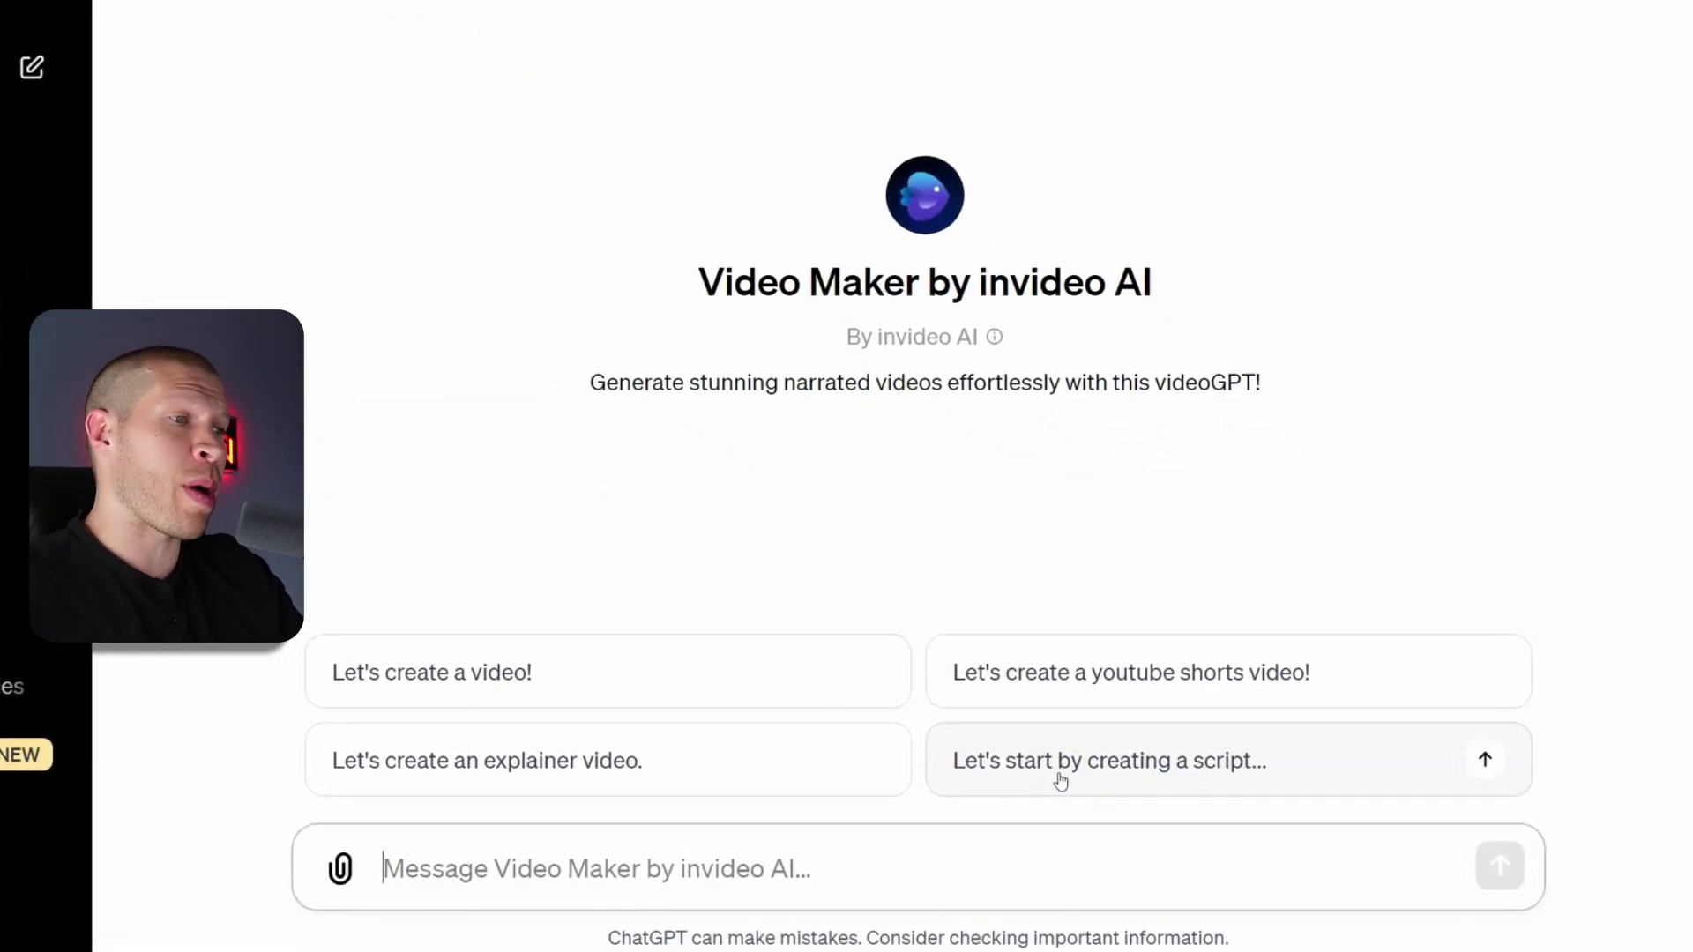
Step: Ask the Video Maker for a plumbing-niche script on 5 things you didn't know about your house
{"action": "left_click", "coordinate": [1059, 780]}
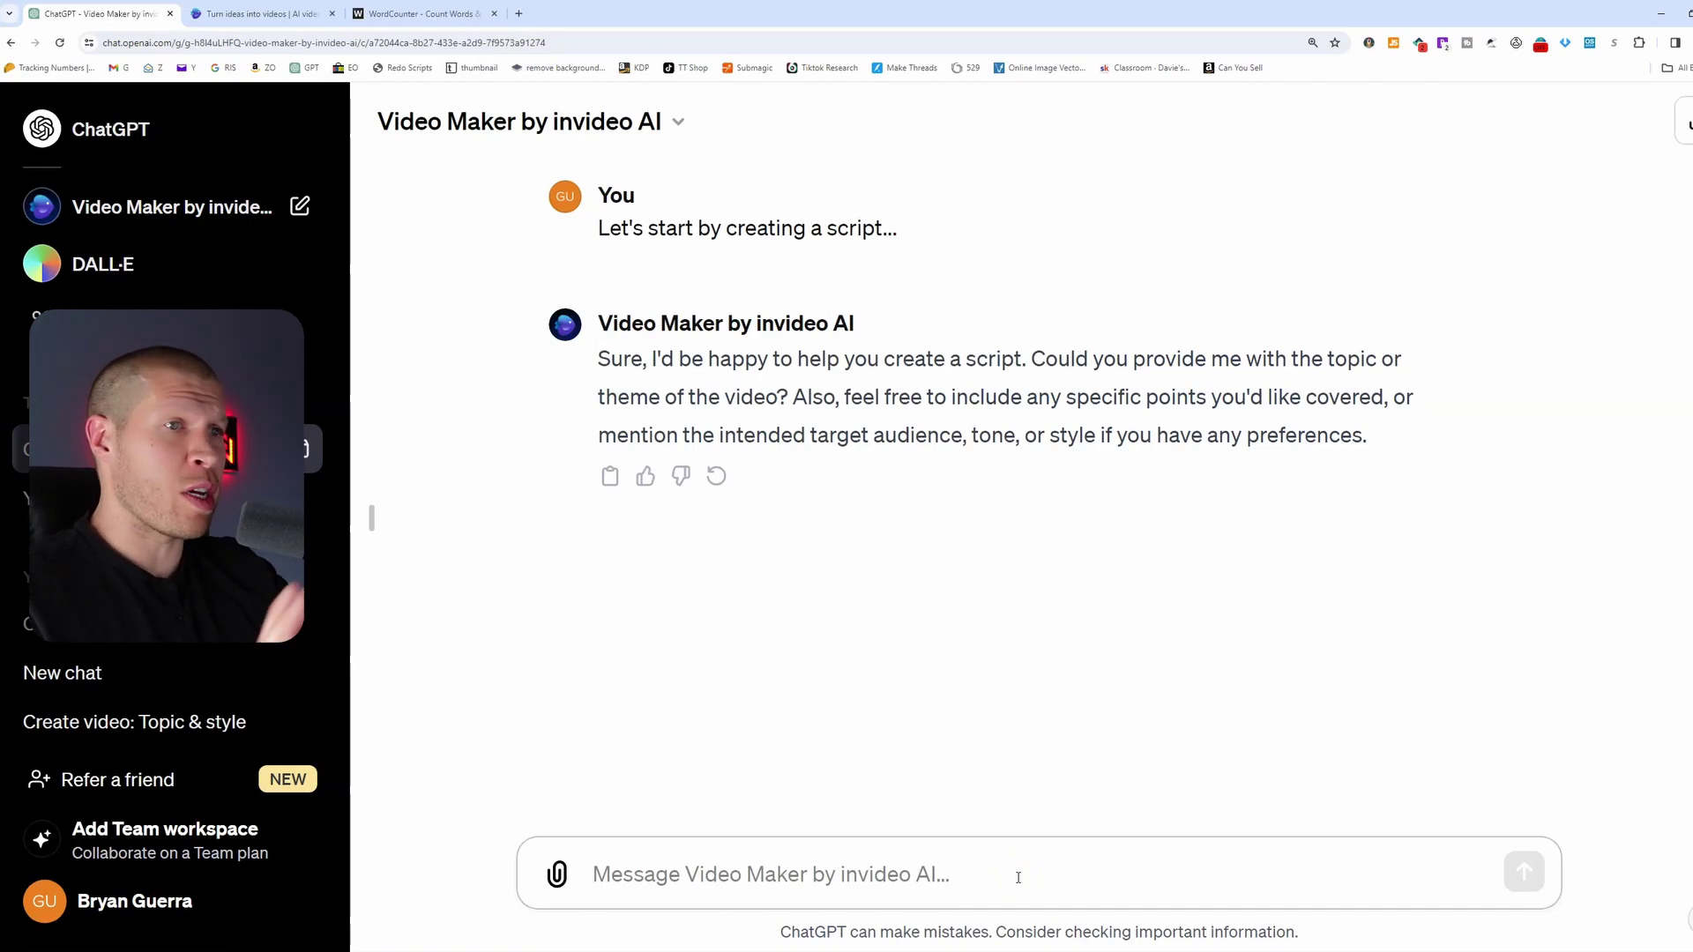
{"action": "type", "text": "our"}
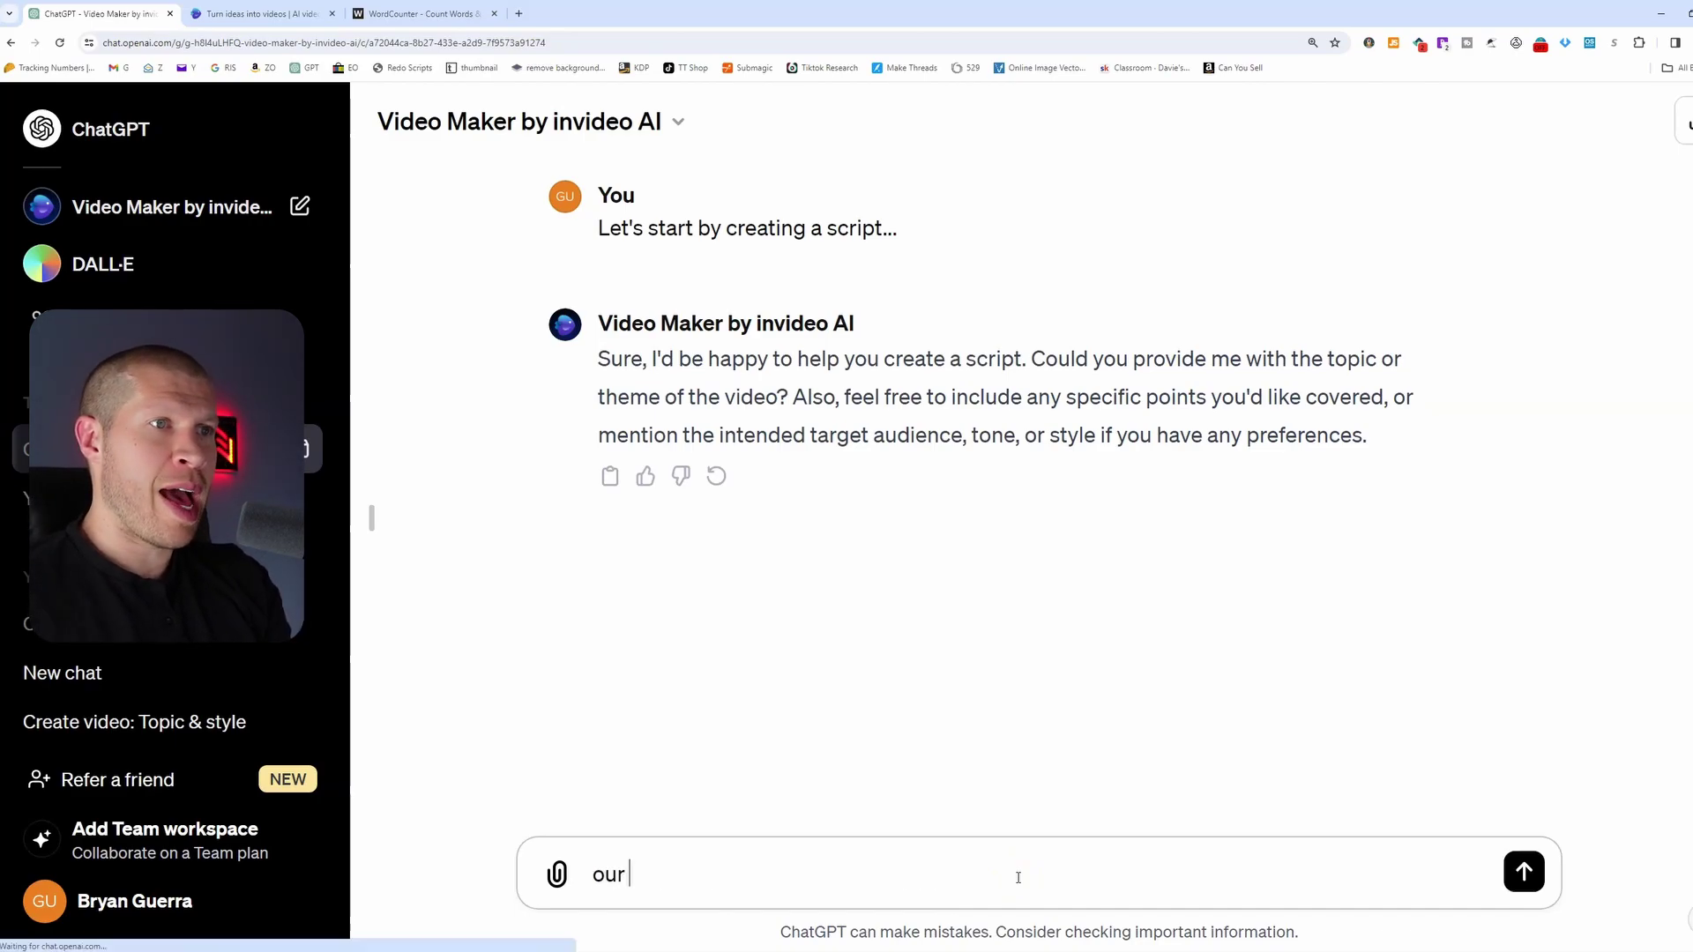
{"action": "type", "text": " niche is plumbing and we'd like to create a video on 5 thing"}
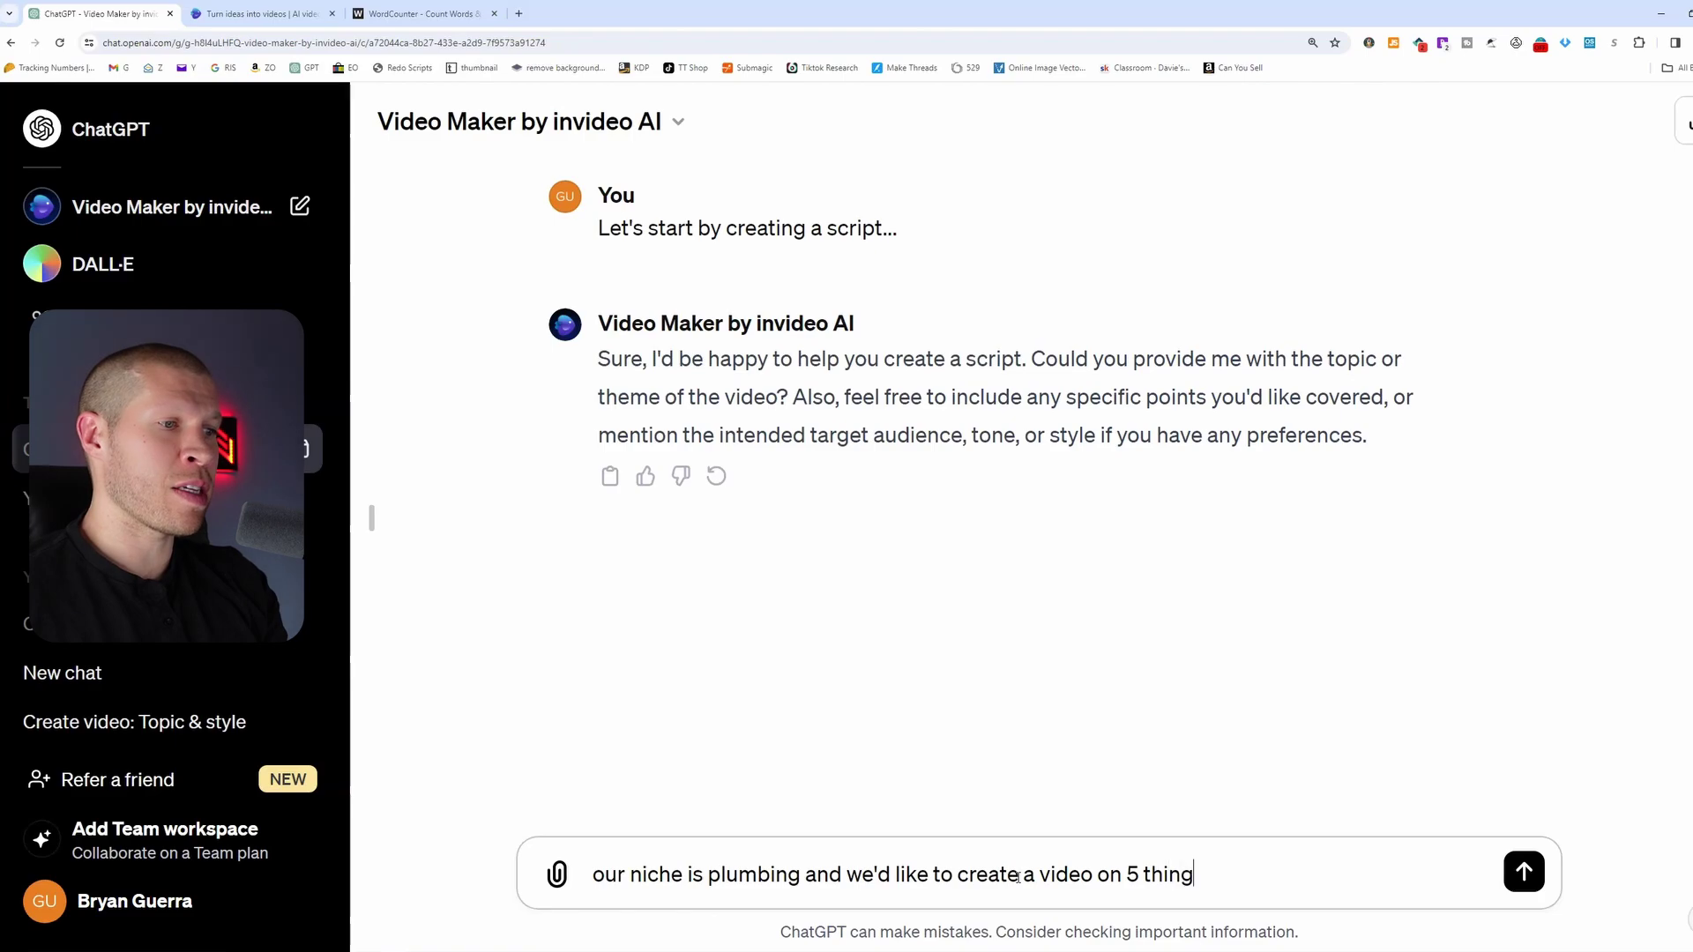
{"action": "type", "text": " you didn't know about y"}
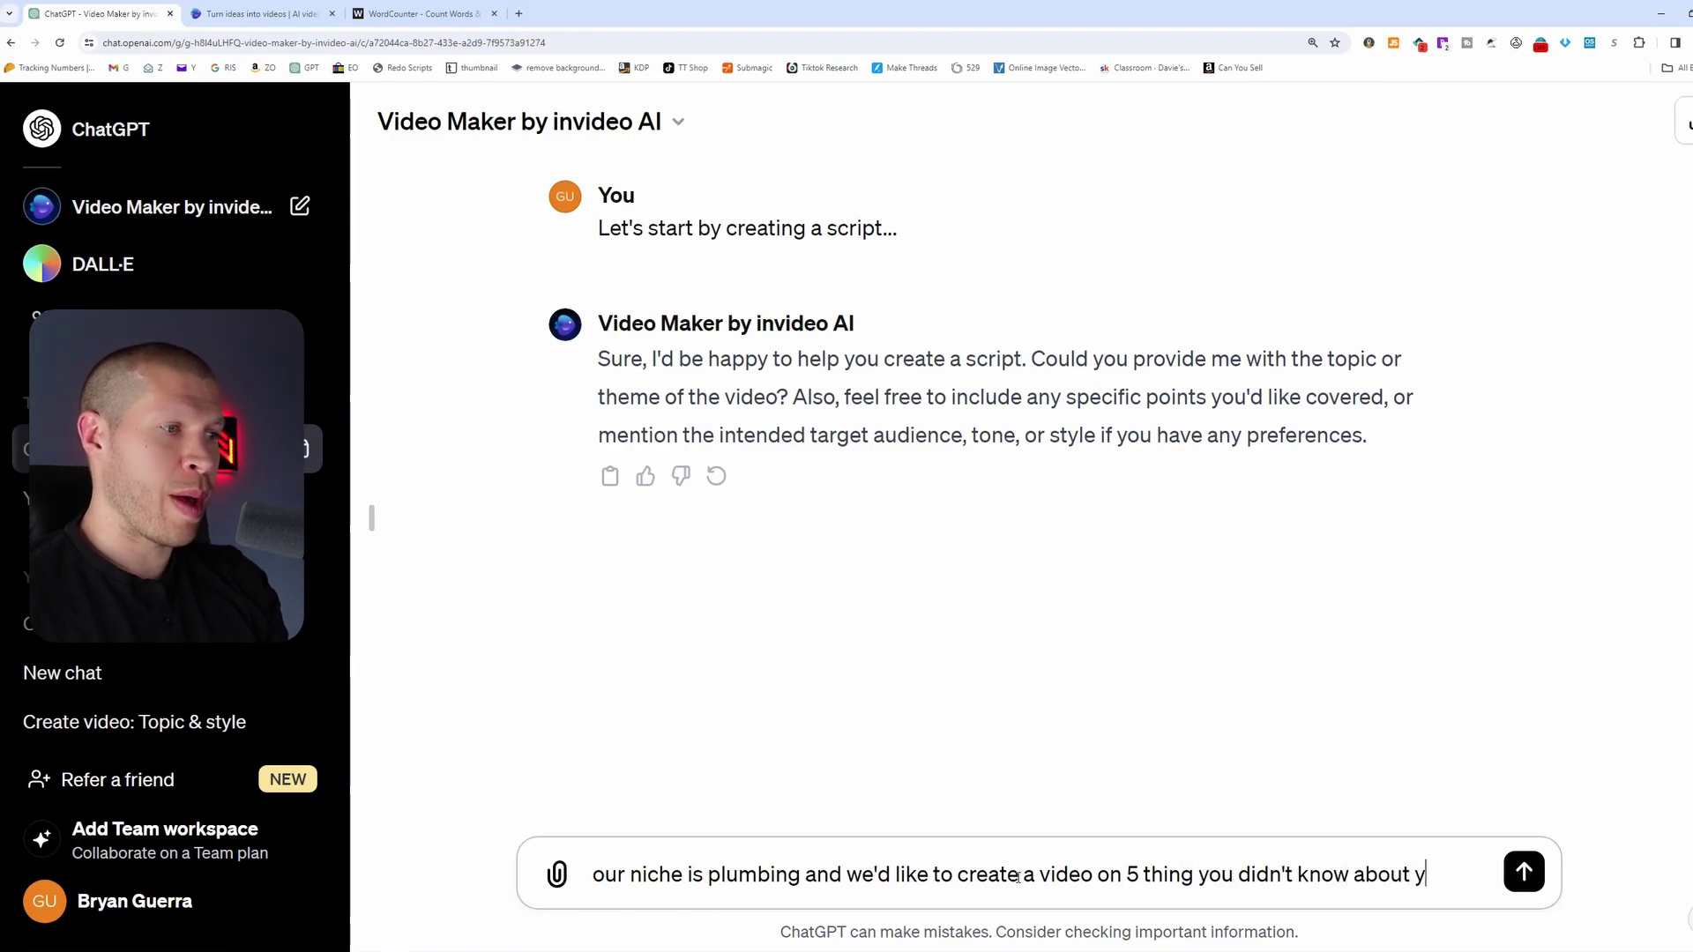
{"action": "type", "text": "our houses plumbing"}
{"action": "key", "text": "Return"}
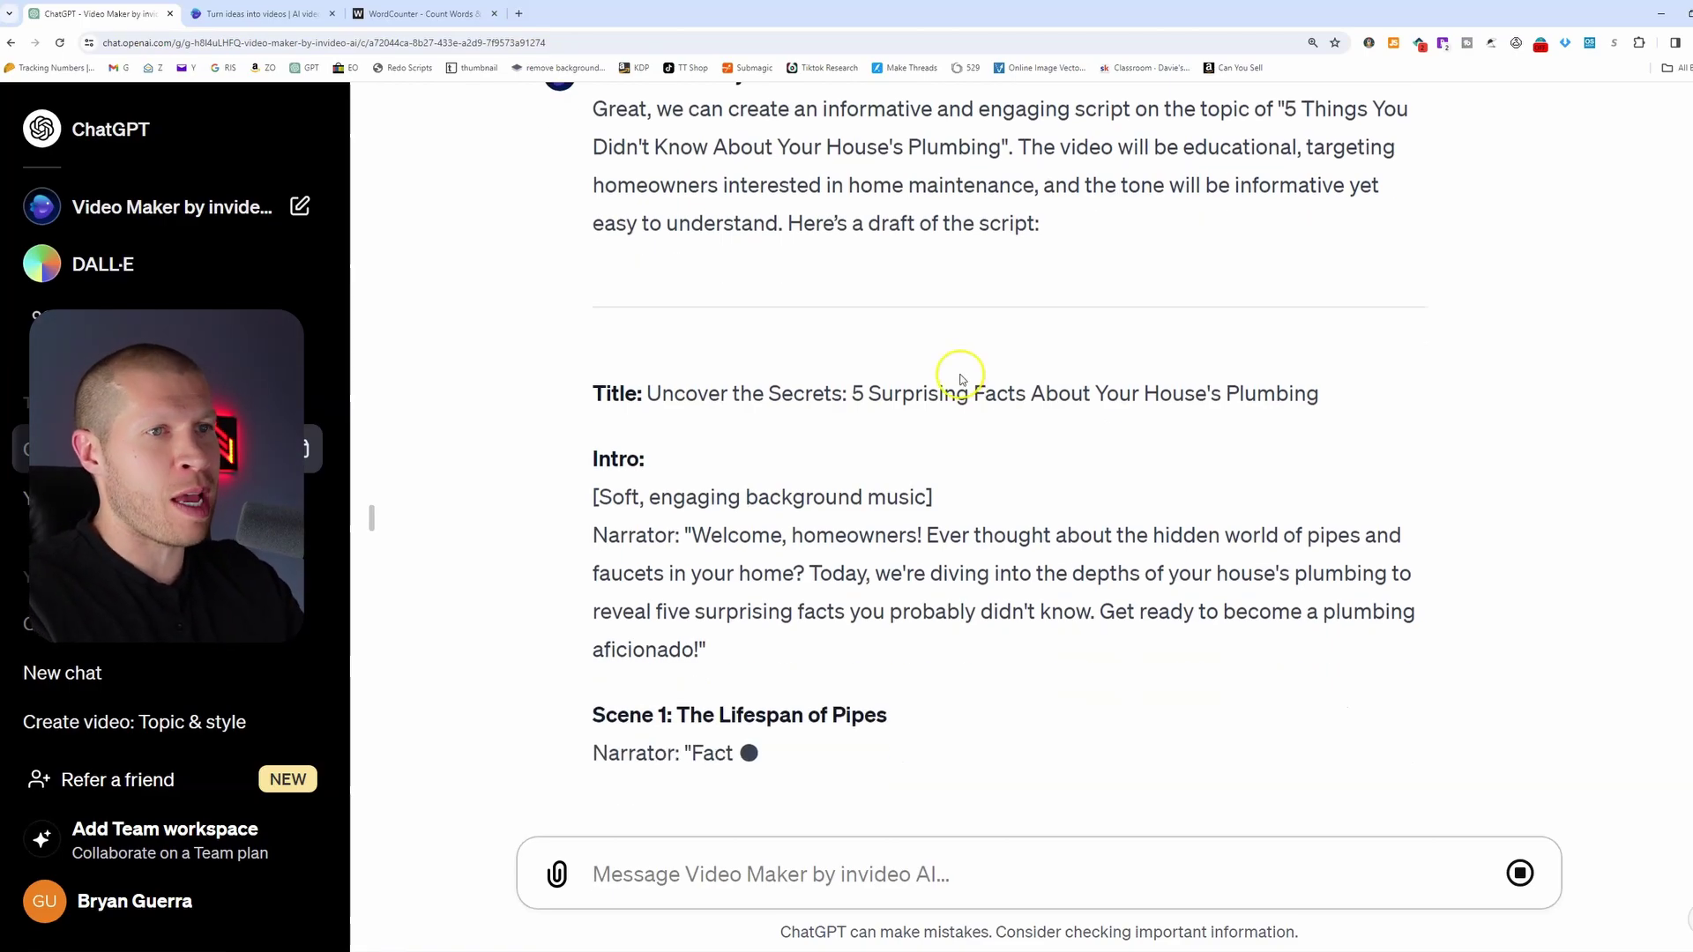
Step: Review the drafted plumbing script, then bring the WordCounter page to the front
{"action": "scroll", "coordinate": [882, 511], "scroll_direction": "up", "scroll_amount": 2}
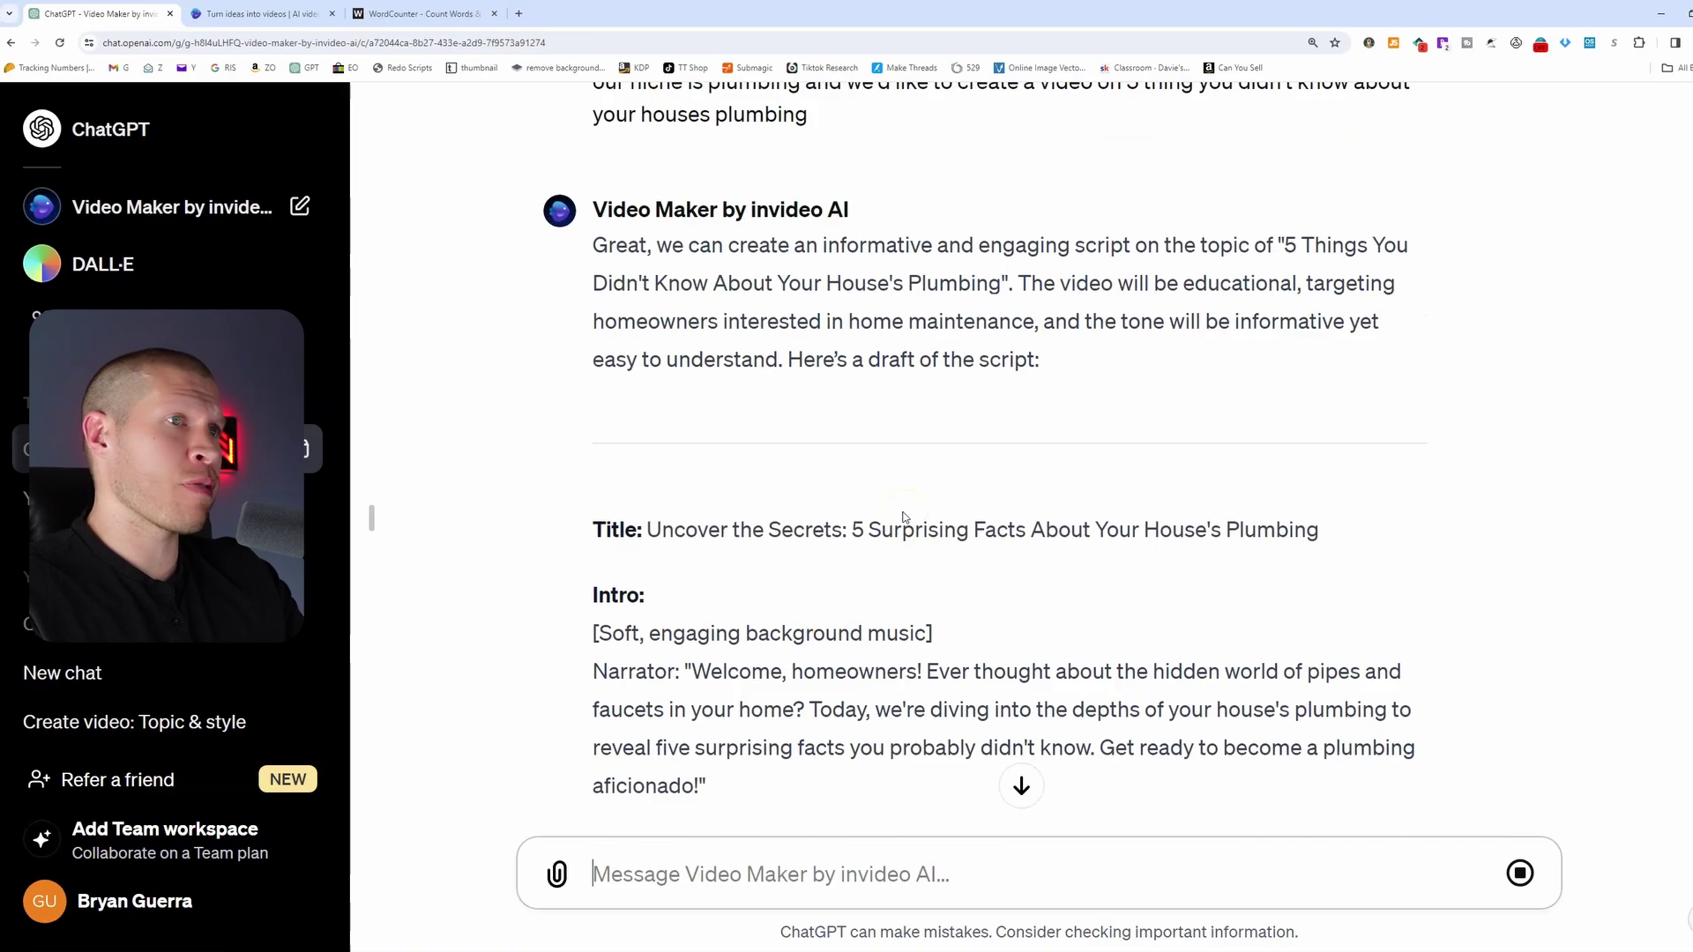
{"action": "scroll", "coordinate": [904, 517], "scroll_direction": "down", "scroll_amount": 2}
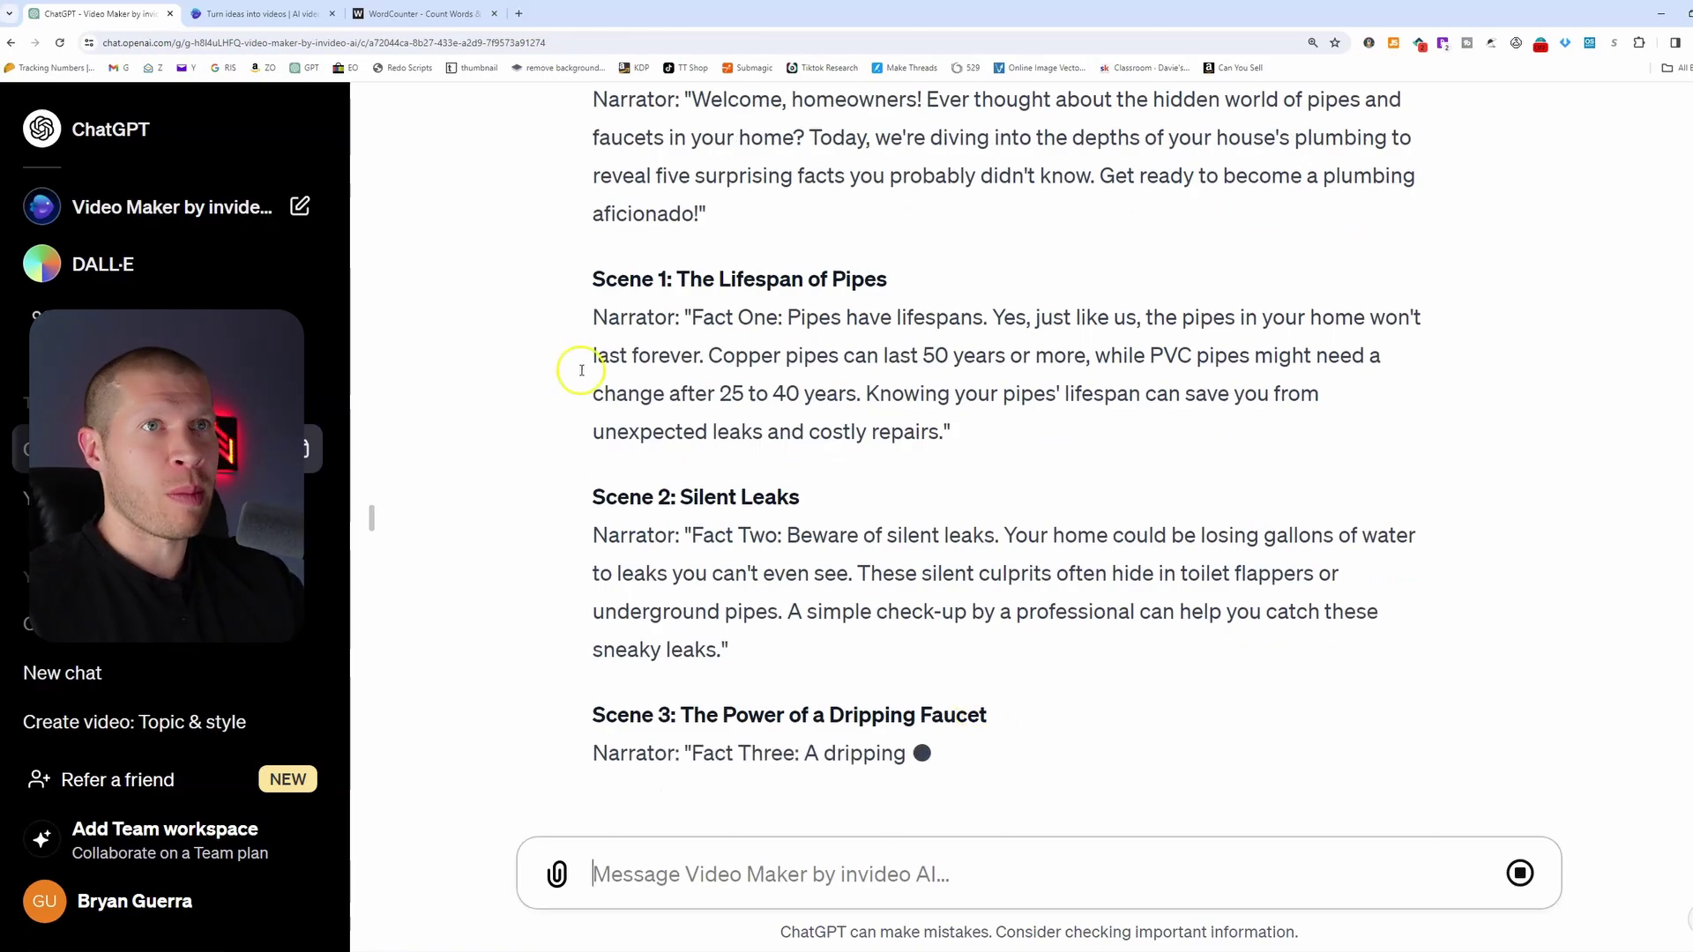
{"action": "left_click", "coordinate": [418, 13]}
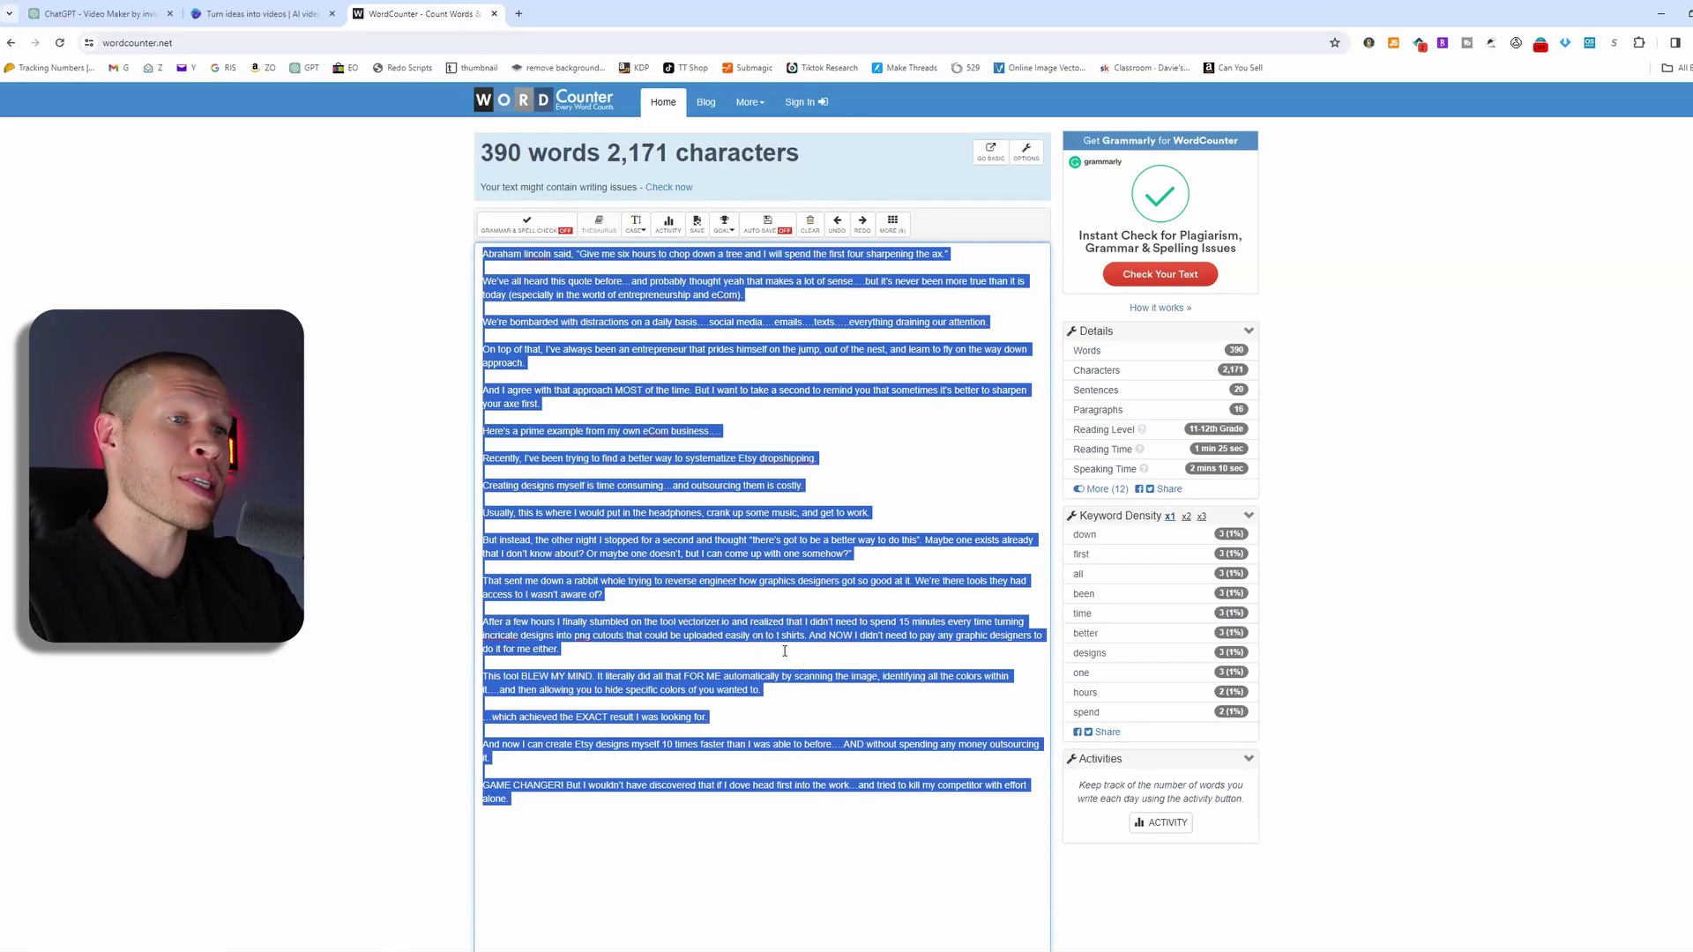
{"action": "right_click", "coordinate": [810, 549]}
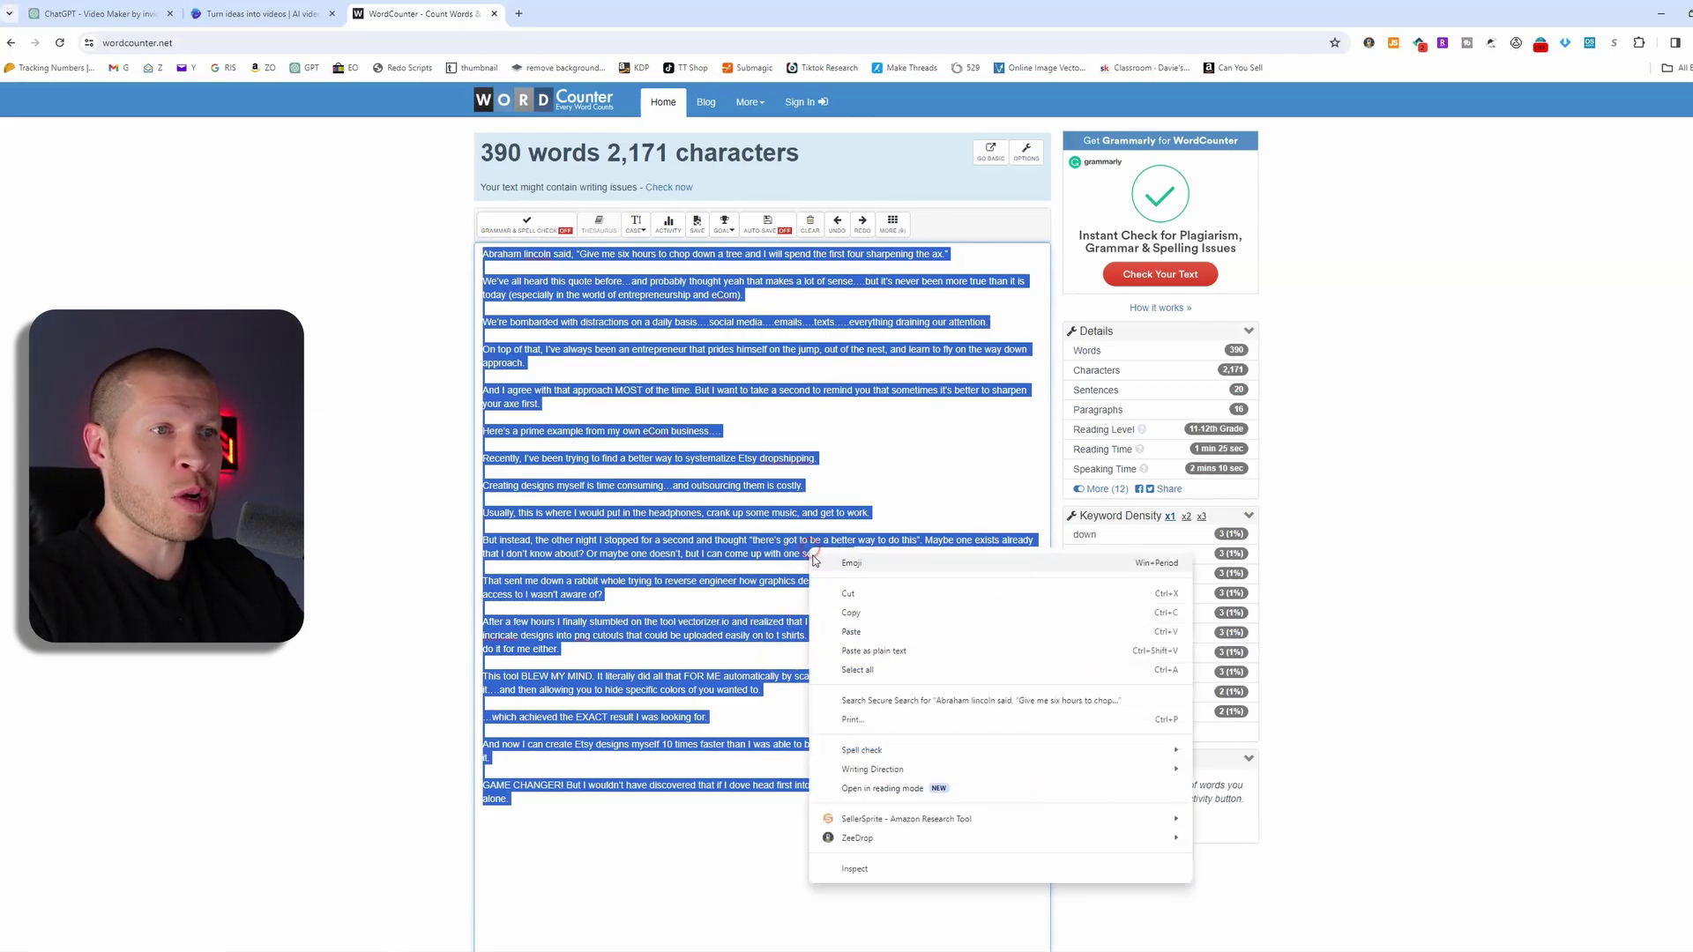
{"action": "left_click", "coordinate": [839, 614]}
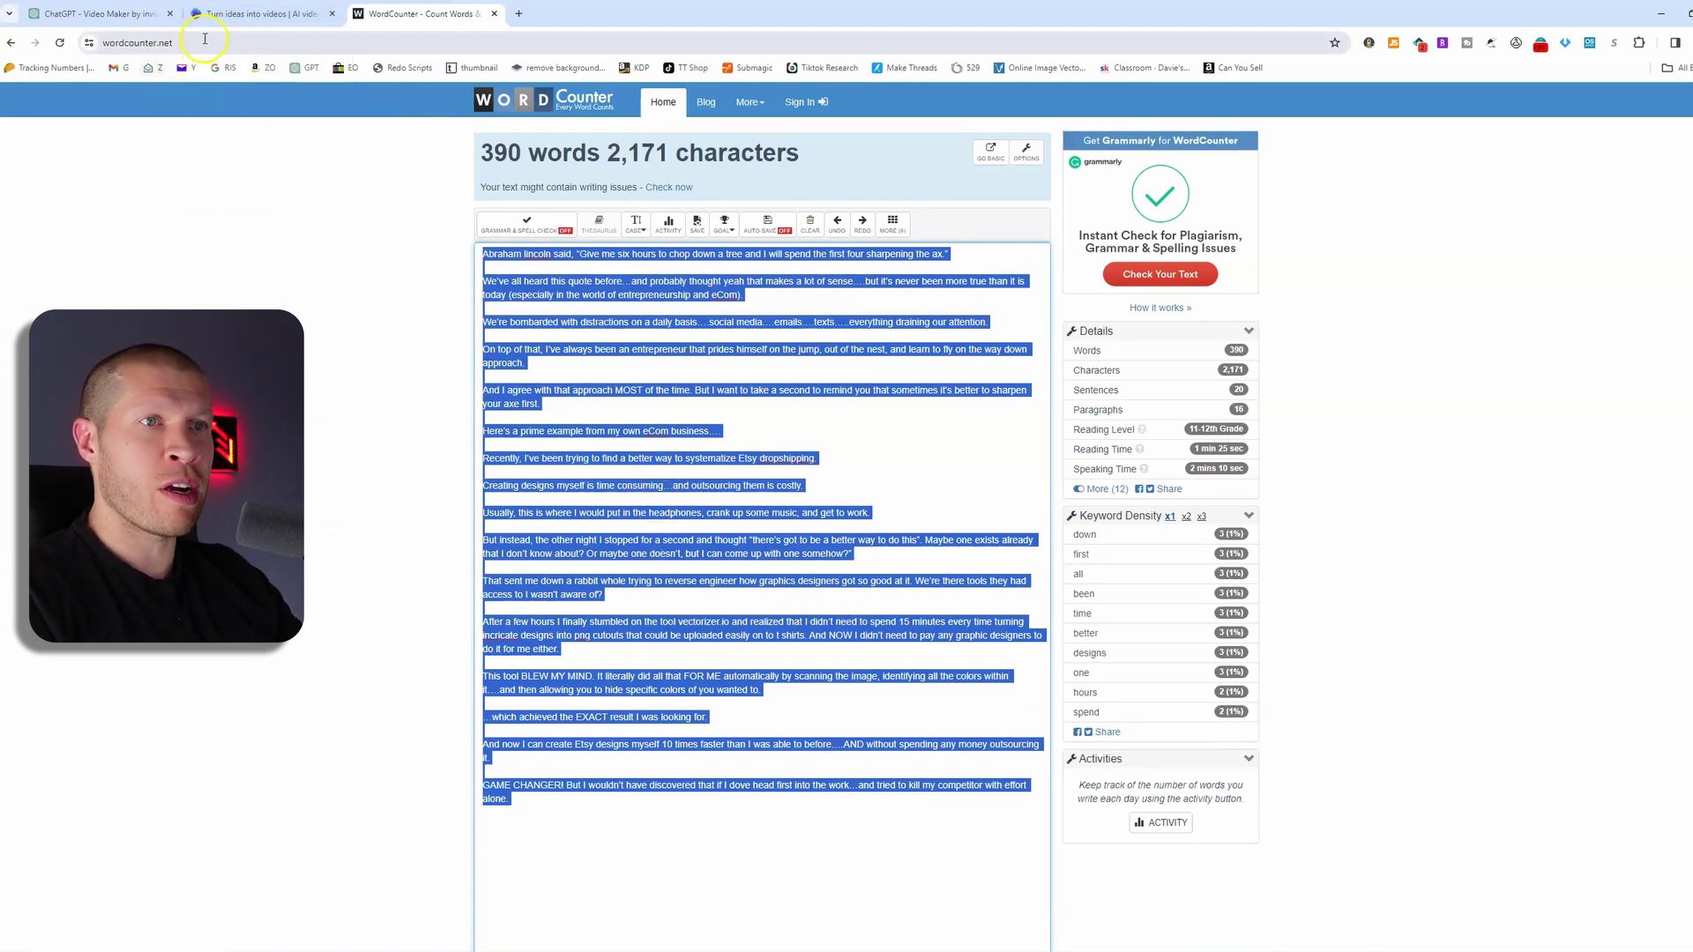
{"action": "left_click", "coordinate": [93, 14]}
{"action": "scroll", "coordinate": [994, 767], "scroll_direction": "down", "scroll_amount": 2}
{"action": "scroll", "coordinate": [944, 729], "scroll_direction": "up", "scroll_amount": 10}
{"action": "right_click", "coordinate": [228, 212]}
{"action": "left_click", "coordinate": [265, 222]}
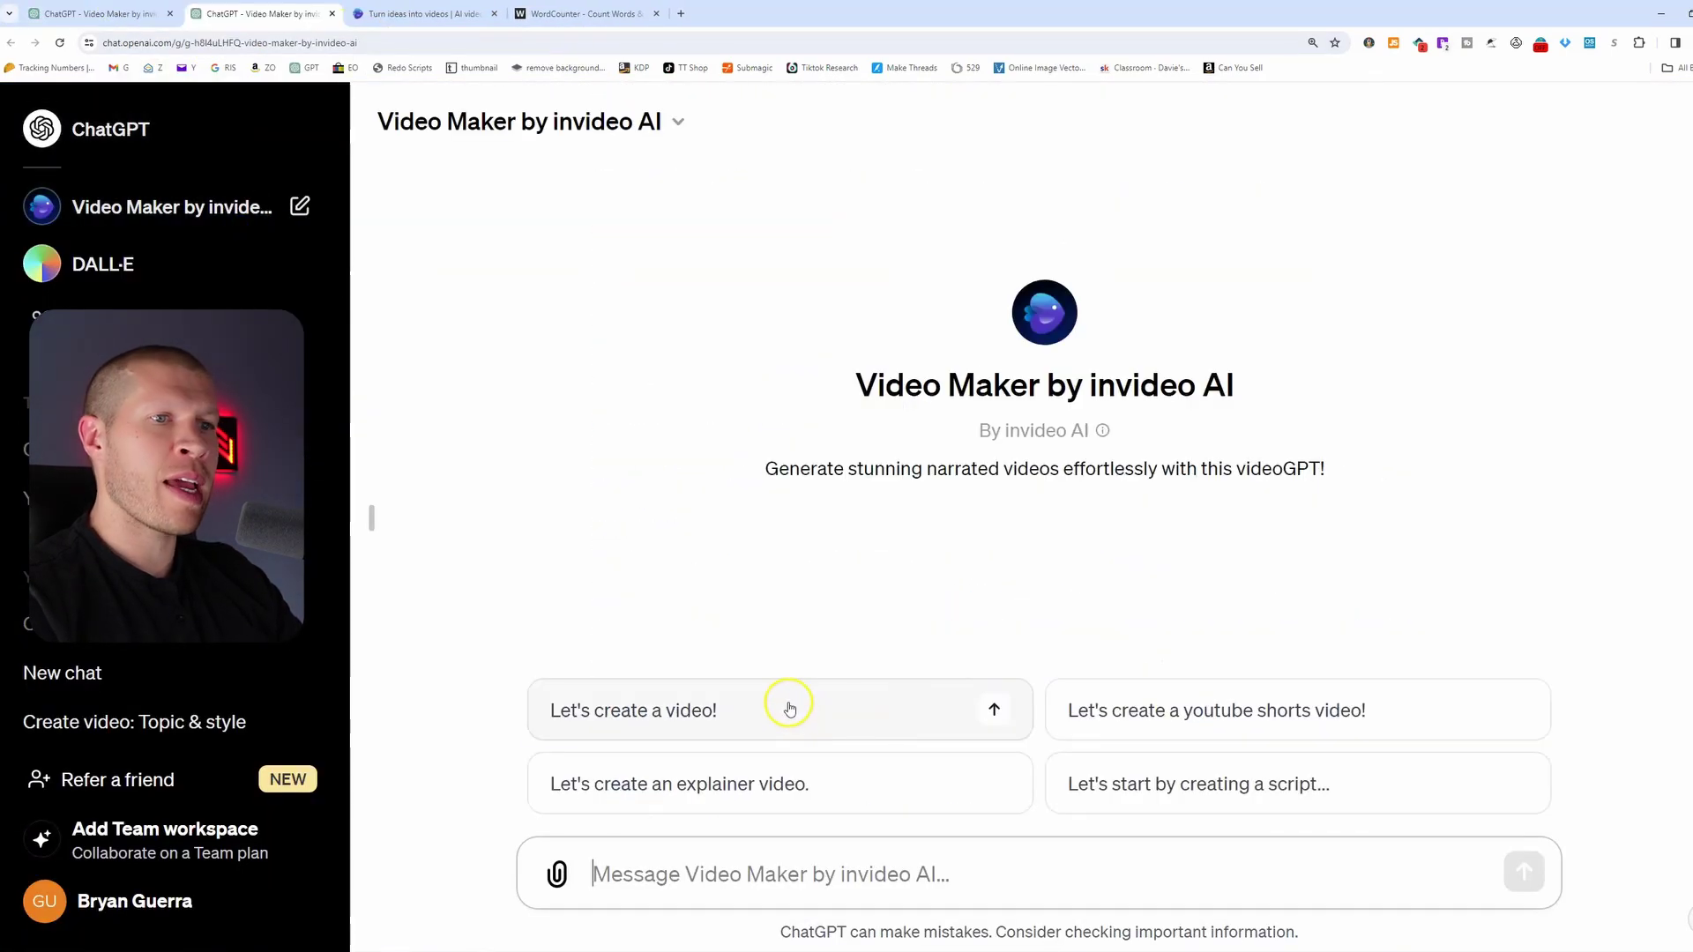
{"action": "left_click", "coordinate": [786, 706]}
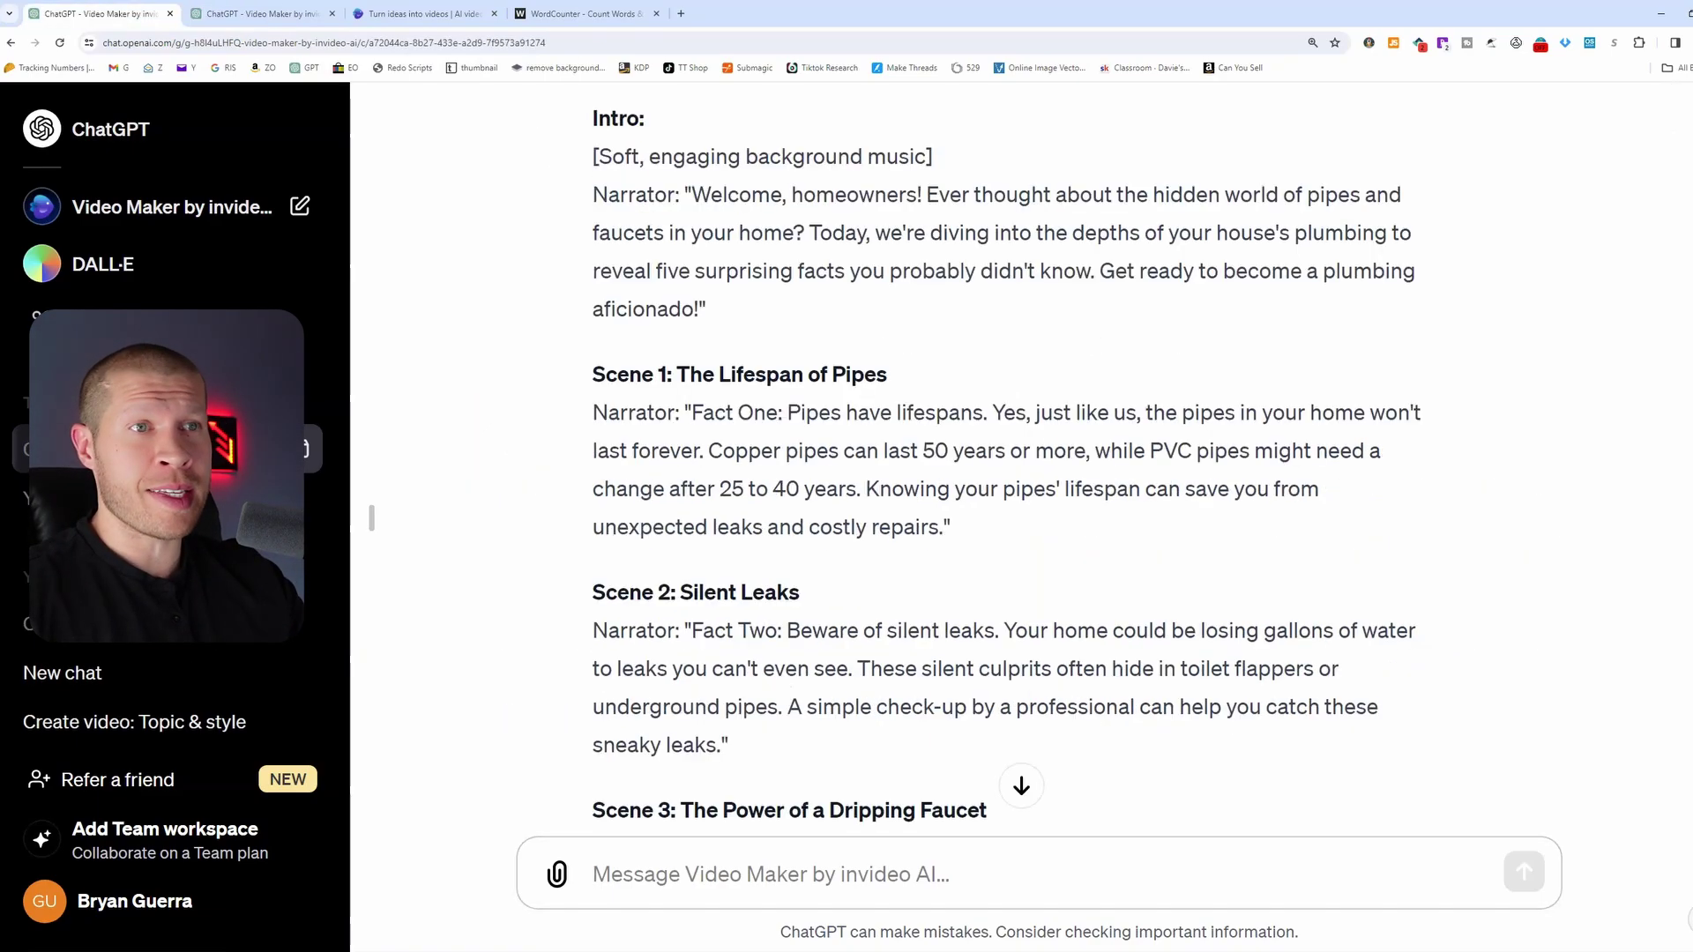
{"action": "scroll", "coordinate": [1062, 555], "scroll_direction": "down", "scroll_amount": 5}
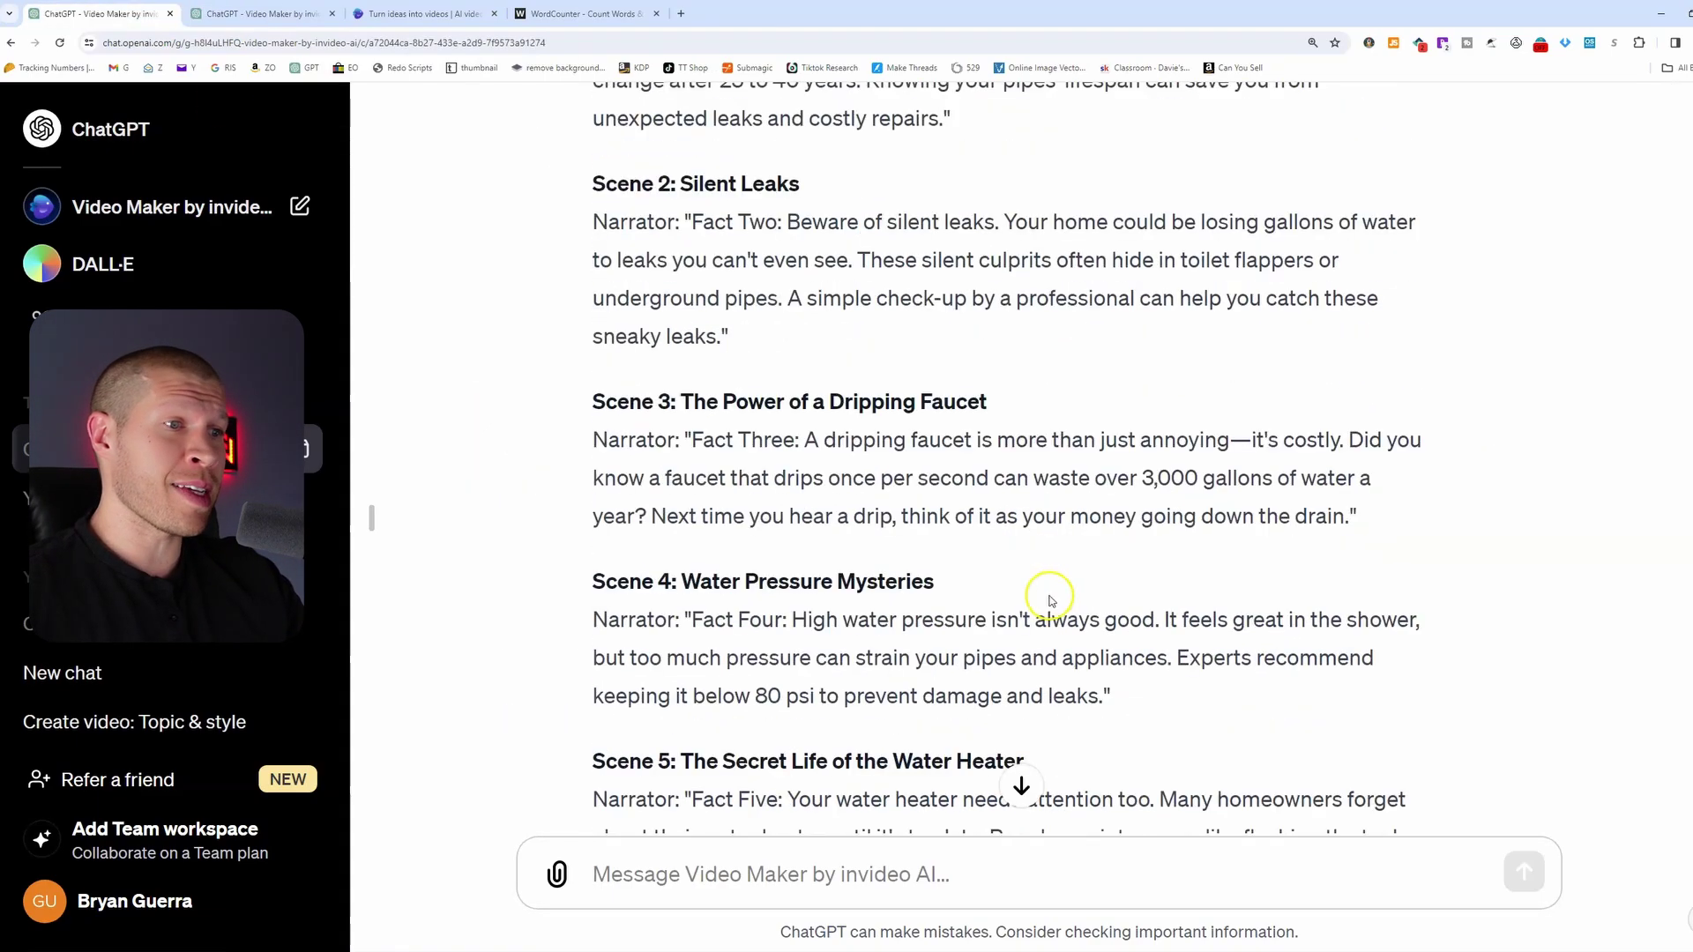
{"action": "scroll", "coordinate": [1051, 591], "scroll_direction": "down", "scroll_amount": 7}
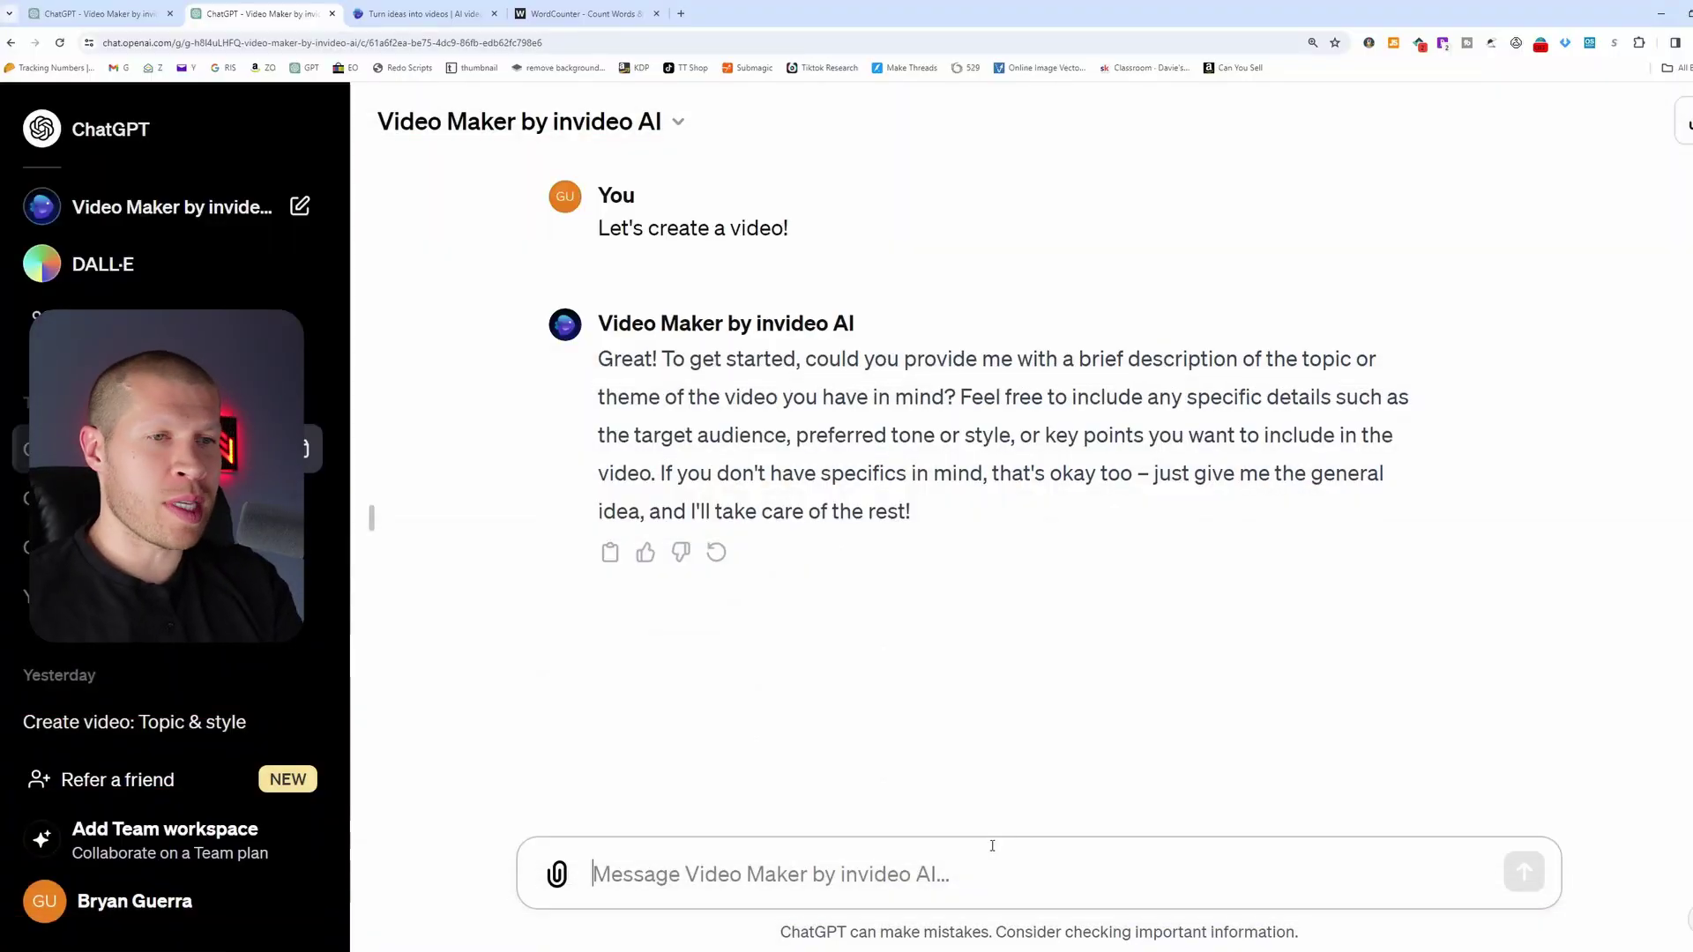
Step: Tell the Video Maker you already have a script and ask it to make a video
{"action": "type", "text": "I already have a script written can"}
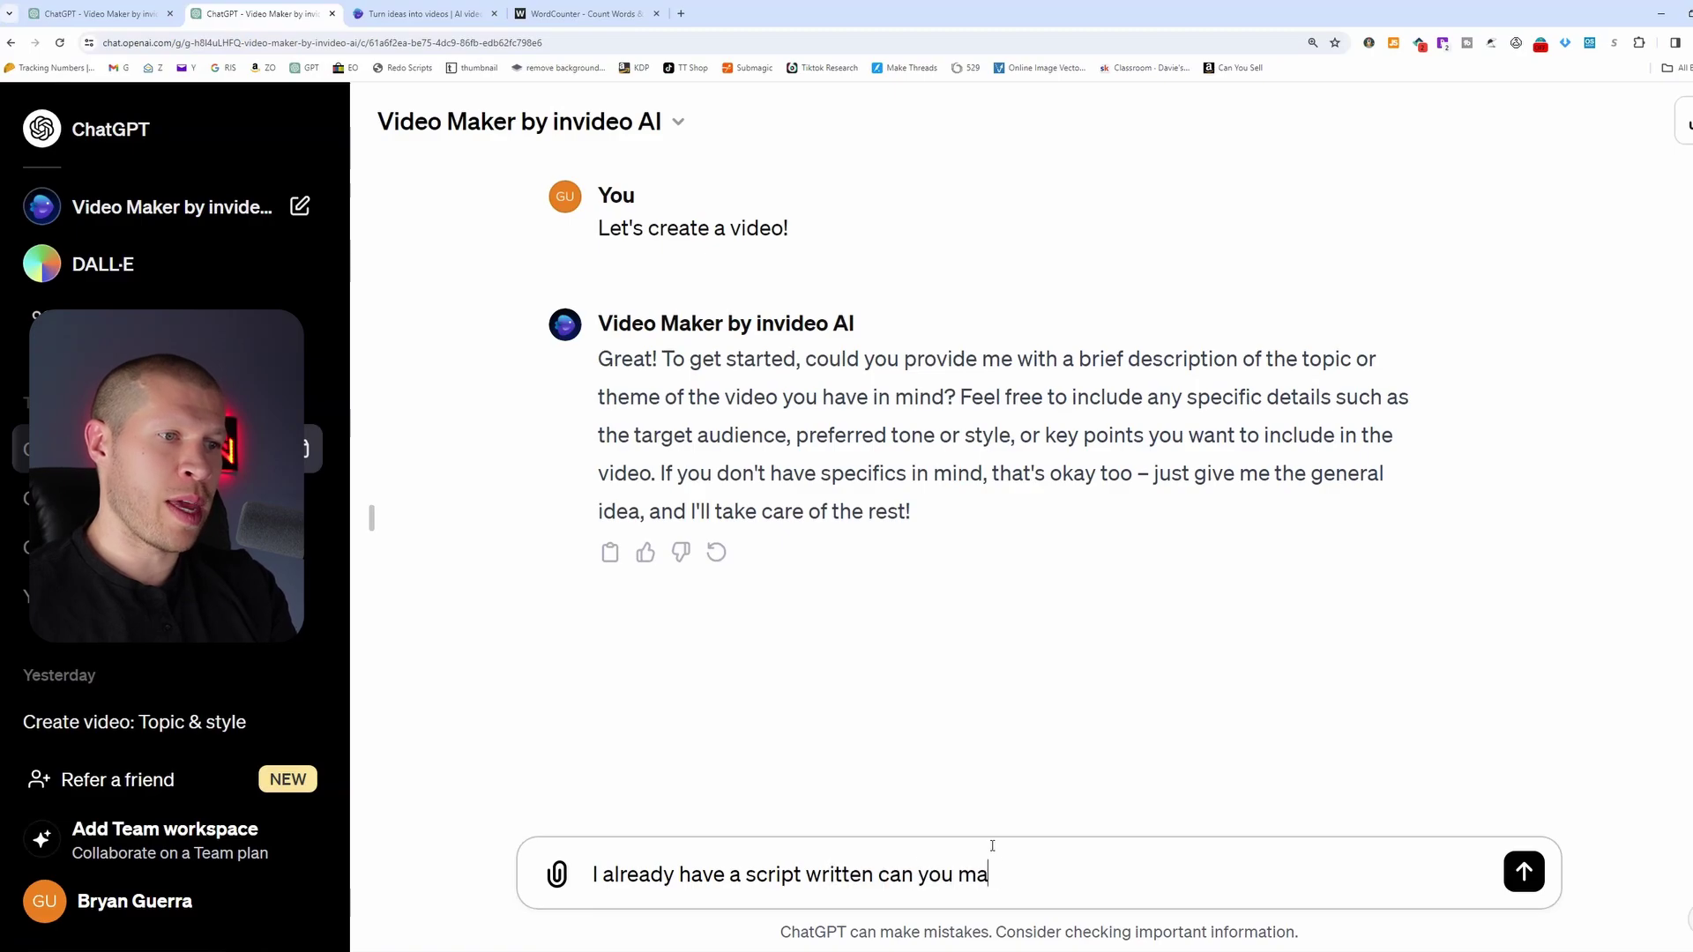
{"action": "type", "text": "you make me a video"}
{"action": "key", "text": "Return"}
{"action": "left_click", "coordinate": [957, 848]}
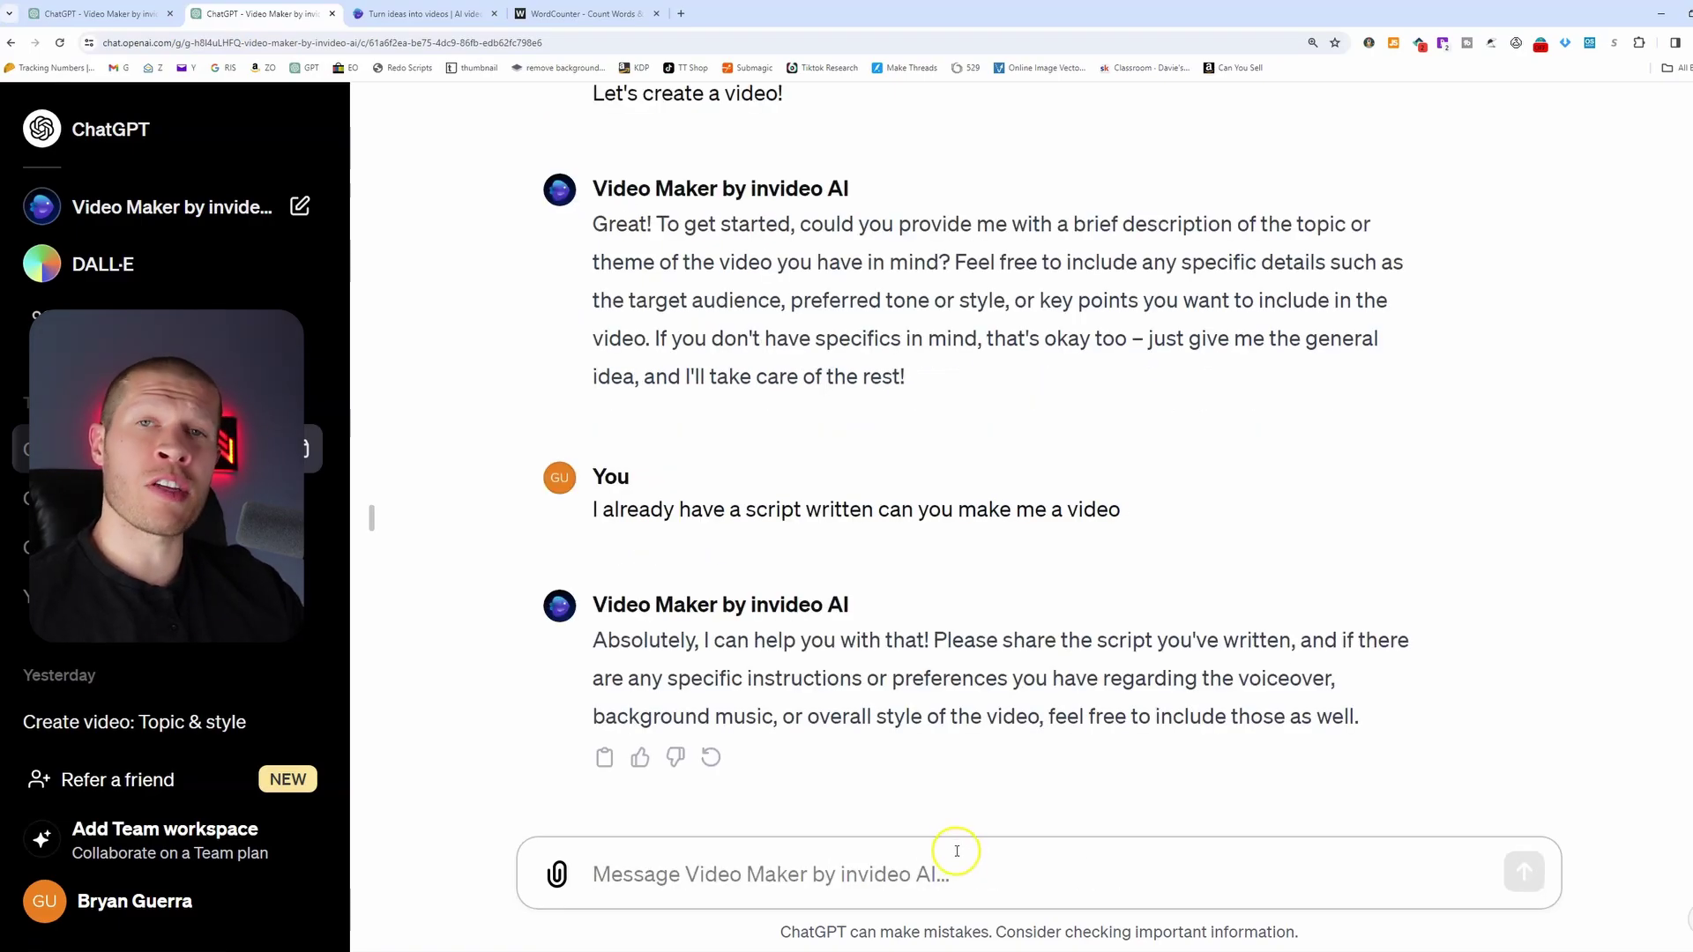
Step: Paste the written script and send it to generate the video
{"action": "left_click", "coordinate": [956, 855]}
{"action": "key", "text": "ctrl+v"}
{"action": "key", "text": "Return"}
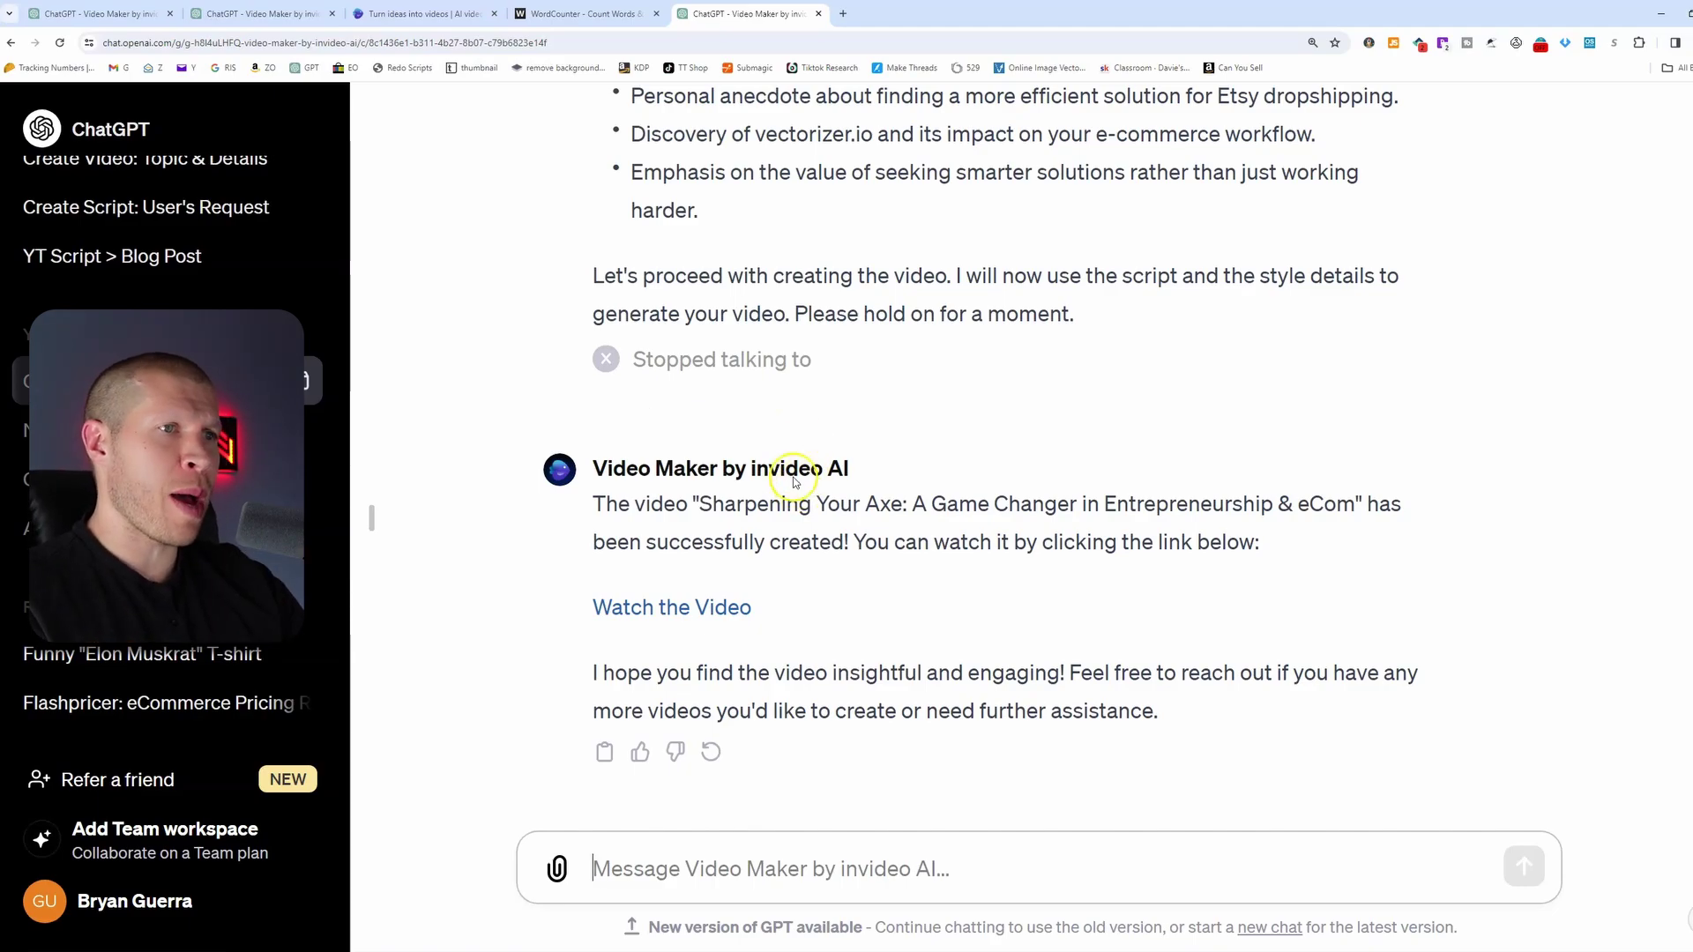
Step: Follow the watch link to view the generated video on invideo AI
{"action": "left_click", "coordinate": [679, 609]}
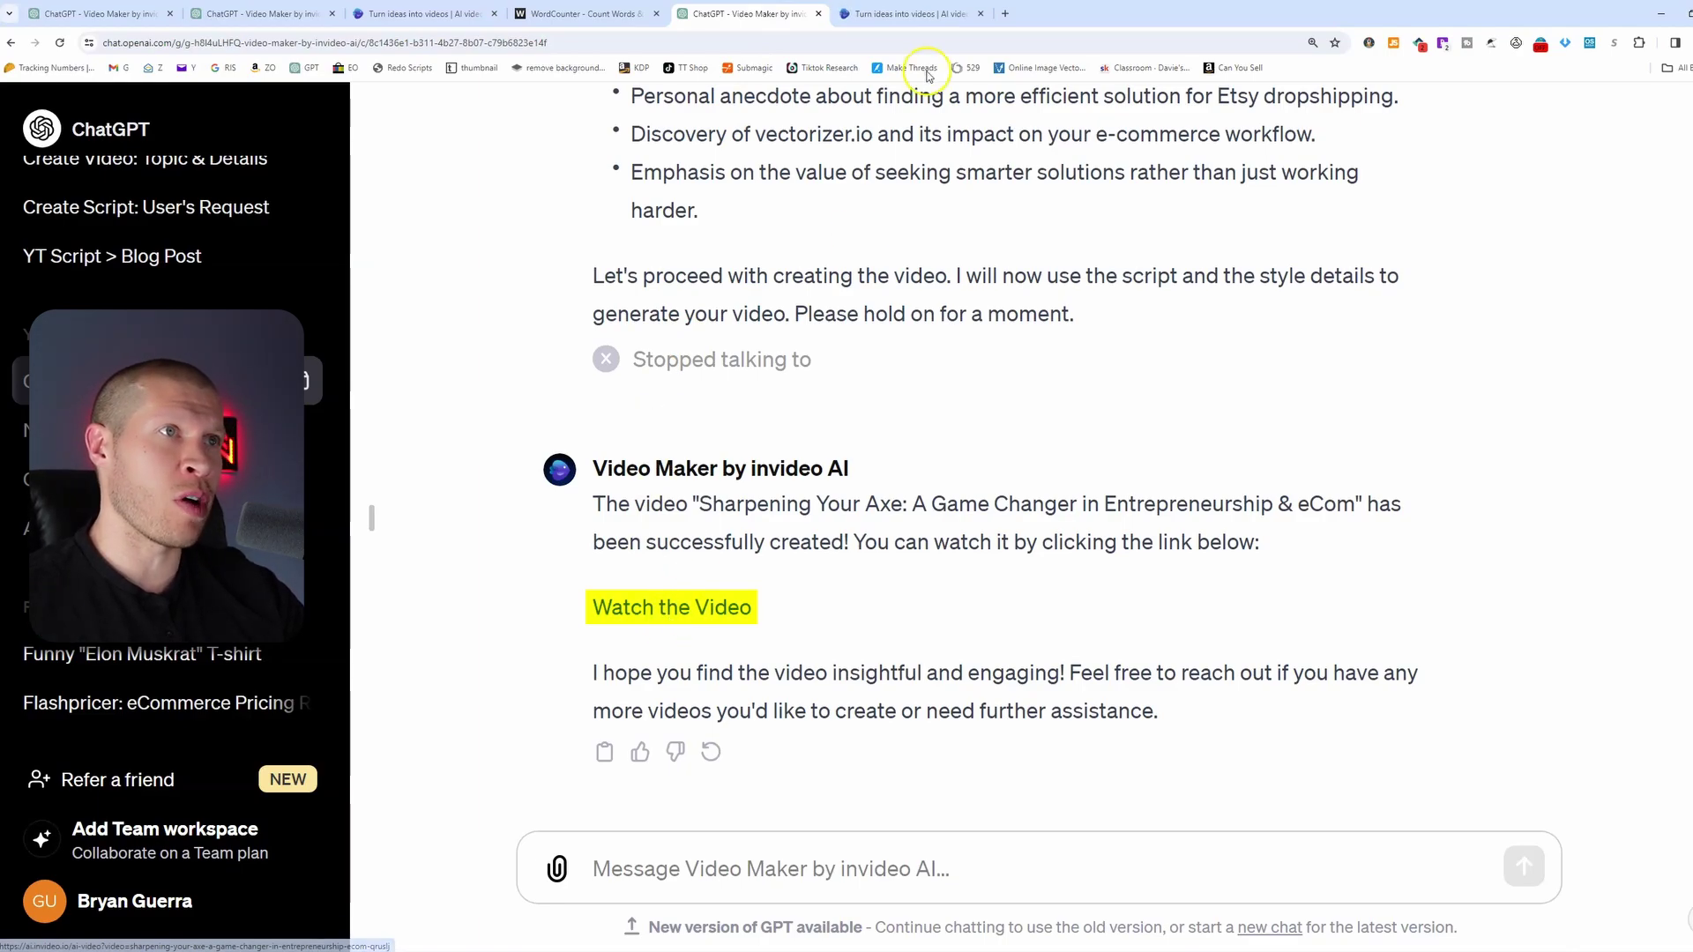
{"action": "left_click", "coordinate": [909, 13]}
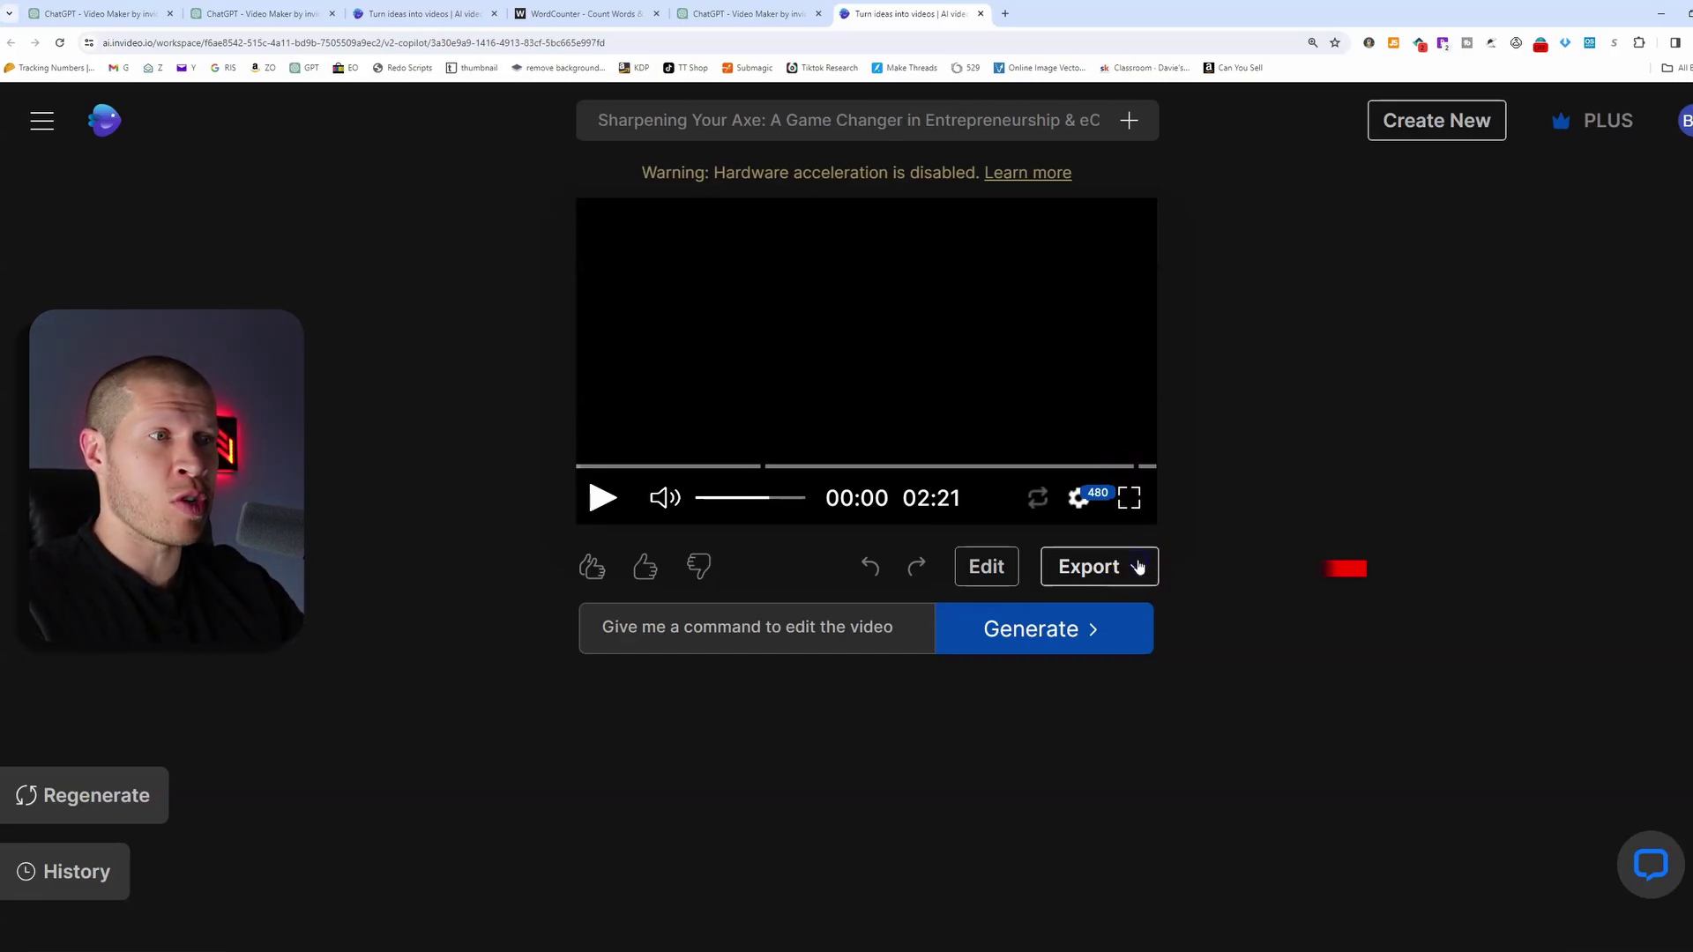
Step: Export the video at 1080p with no watermarks and no invideo AI branding
{"action": "left_click", "coordinate": [1137, 569]}
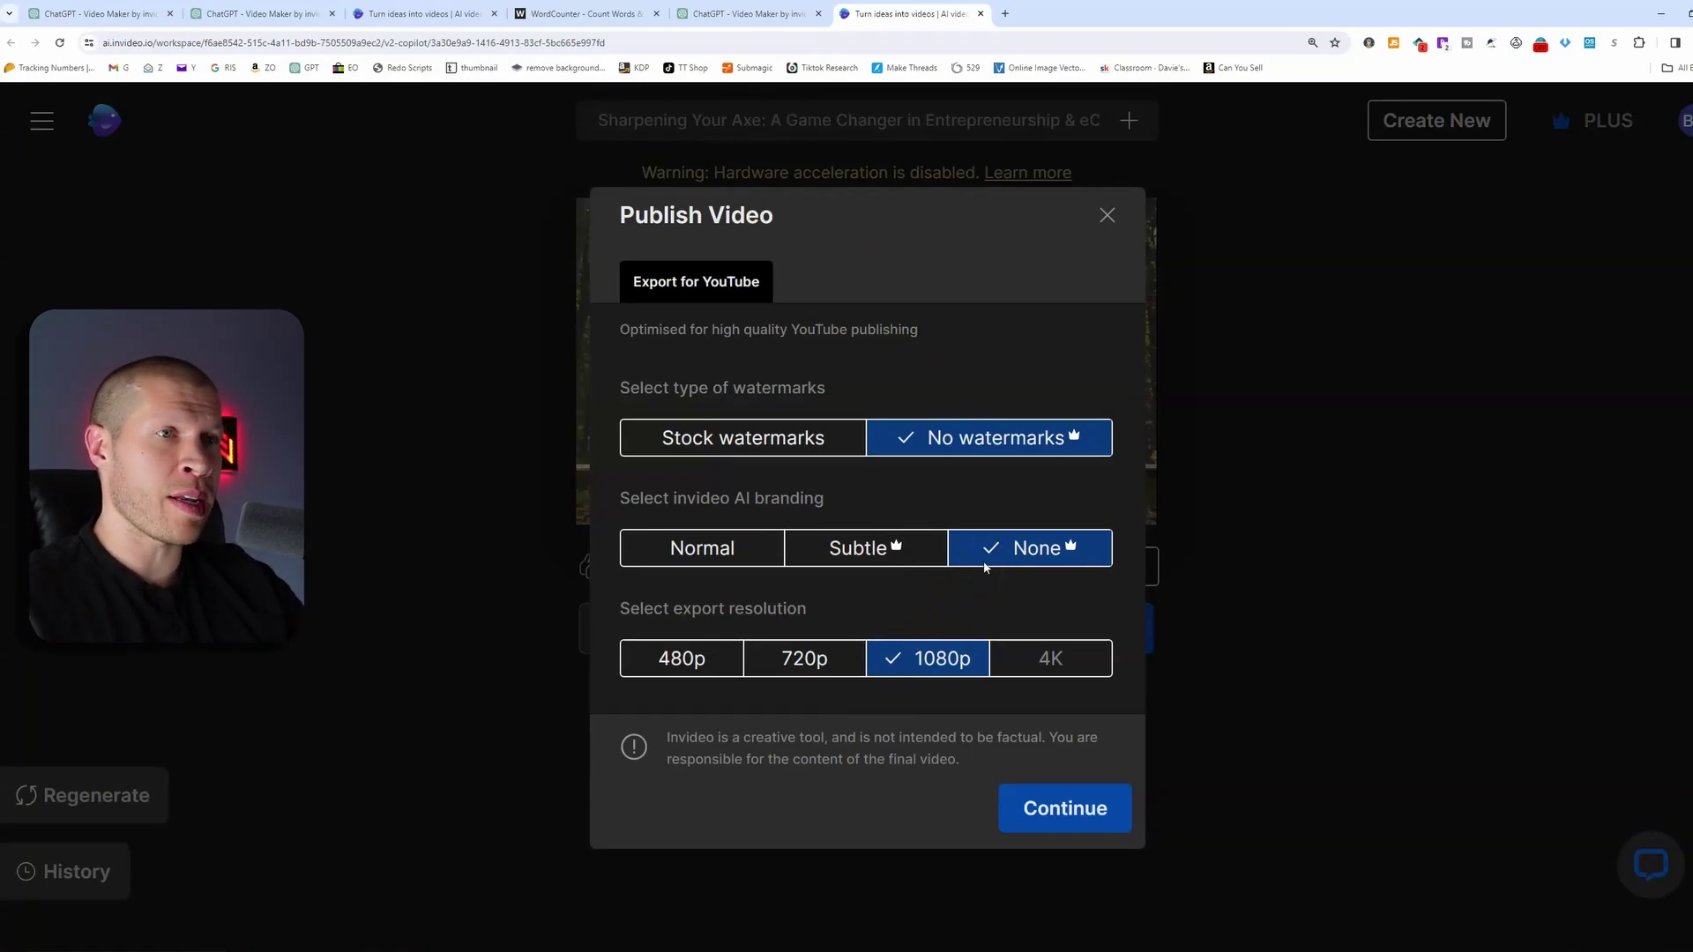
{"action": "left_click", "coordinate": [976, 450]}
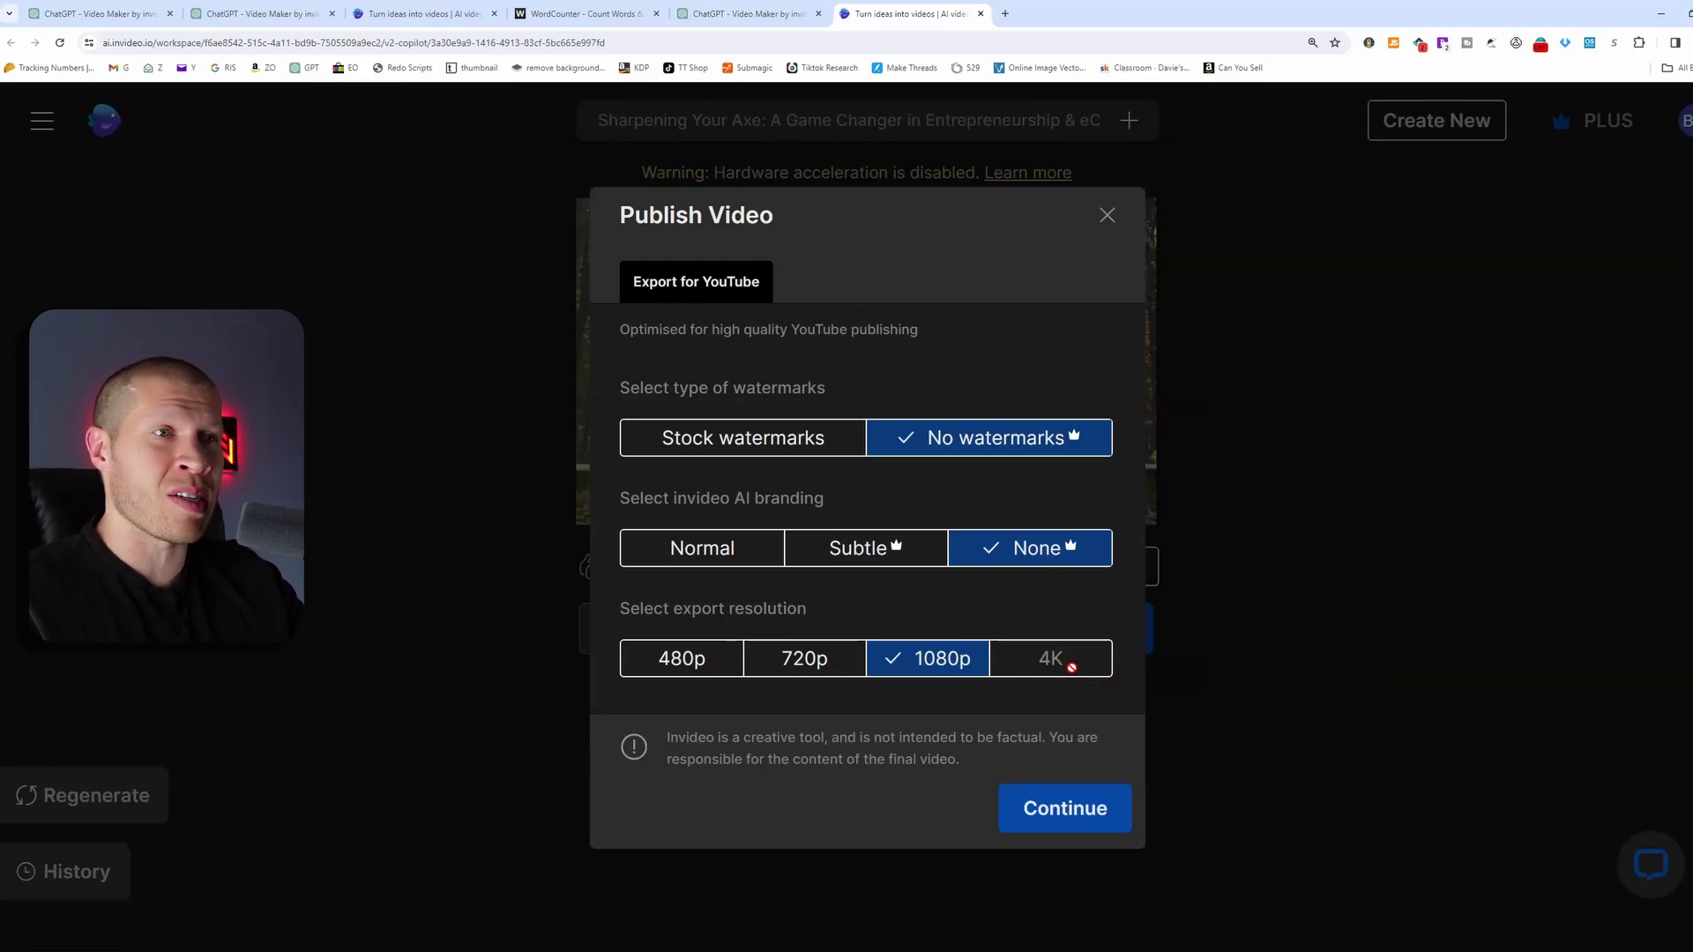
{"action": "left_click", "coordinate": [1107, 805]}
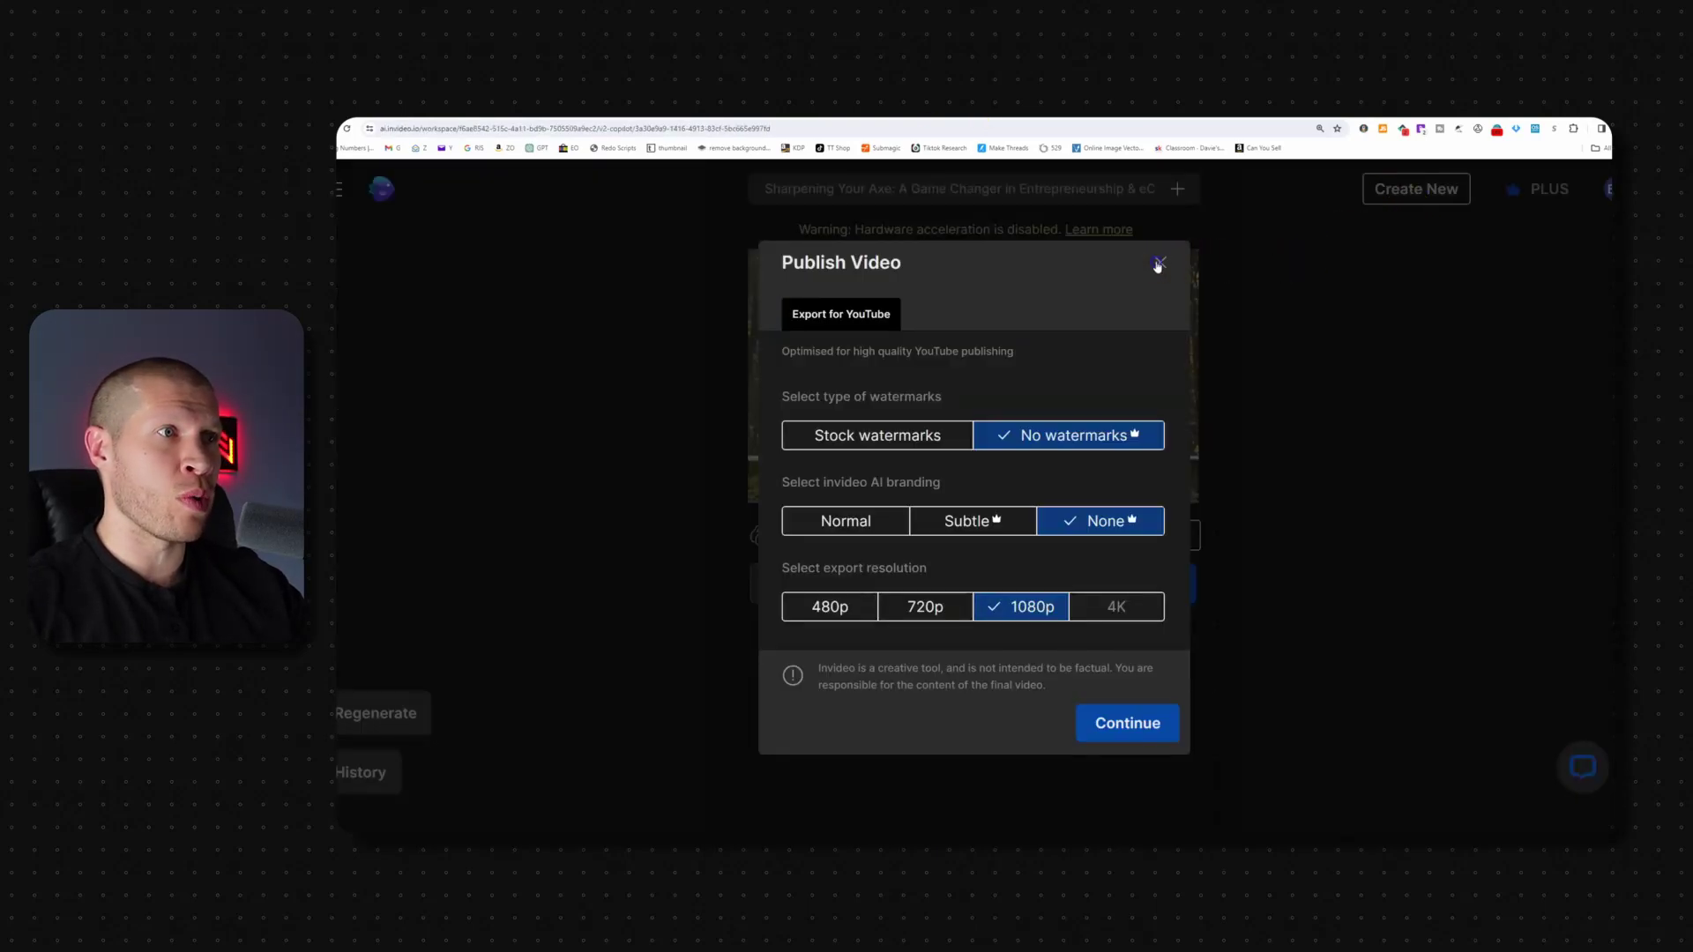
Step: Dismiss the Publish Video dialog to reveal the invideo AI Pricing plans
{"action": "left_click", "coordinate": [1156, 264]}
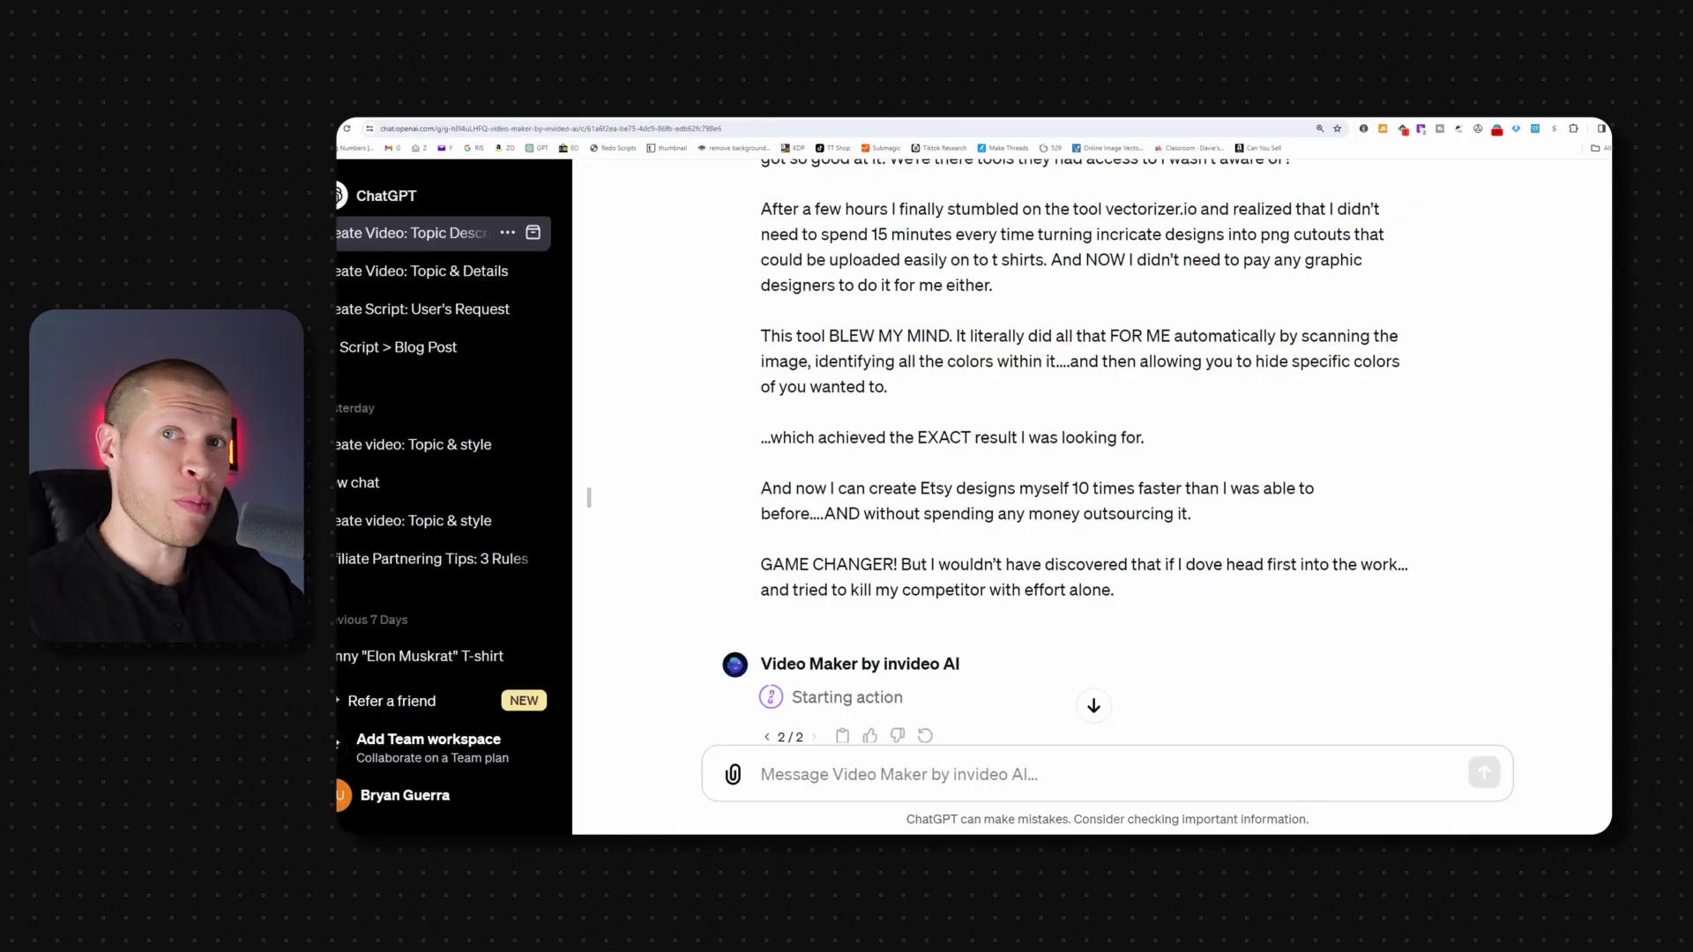
{"action": "scroll", "coordinate": [825, 350], "scroll_direction": "up", "scroll_amount": 1}
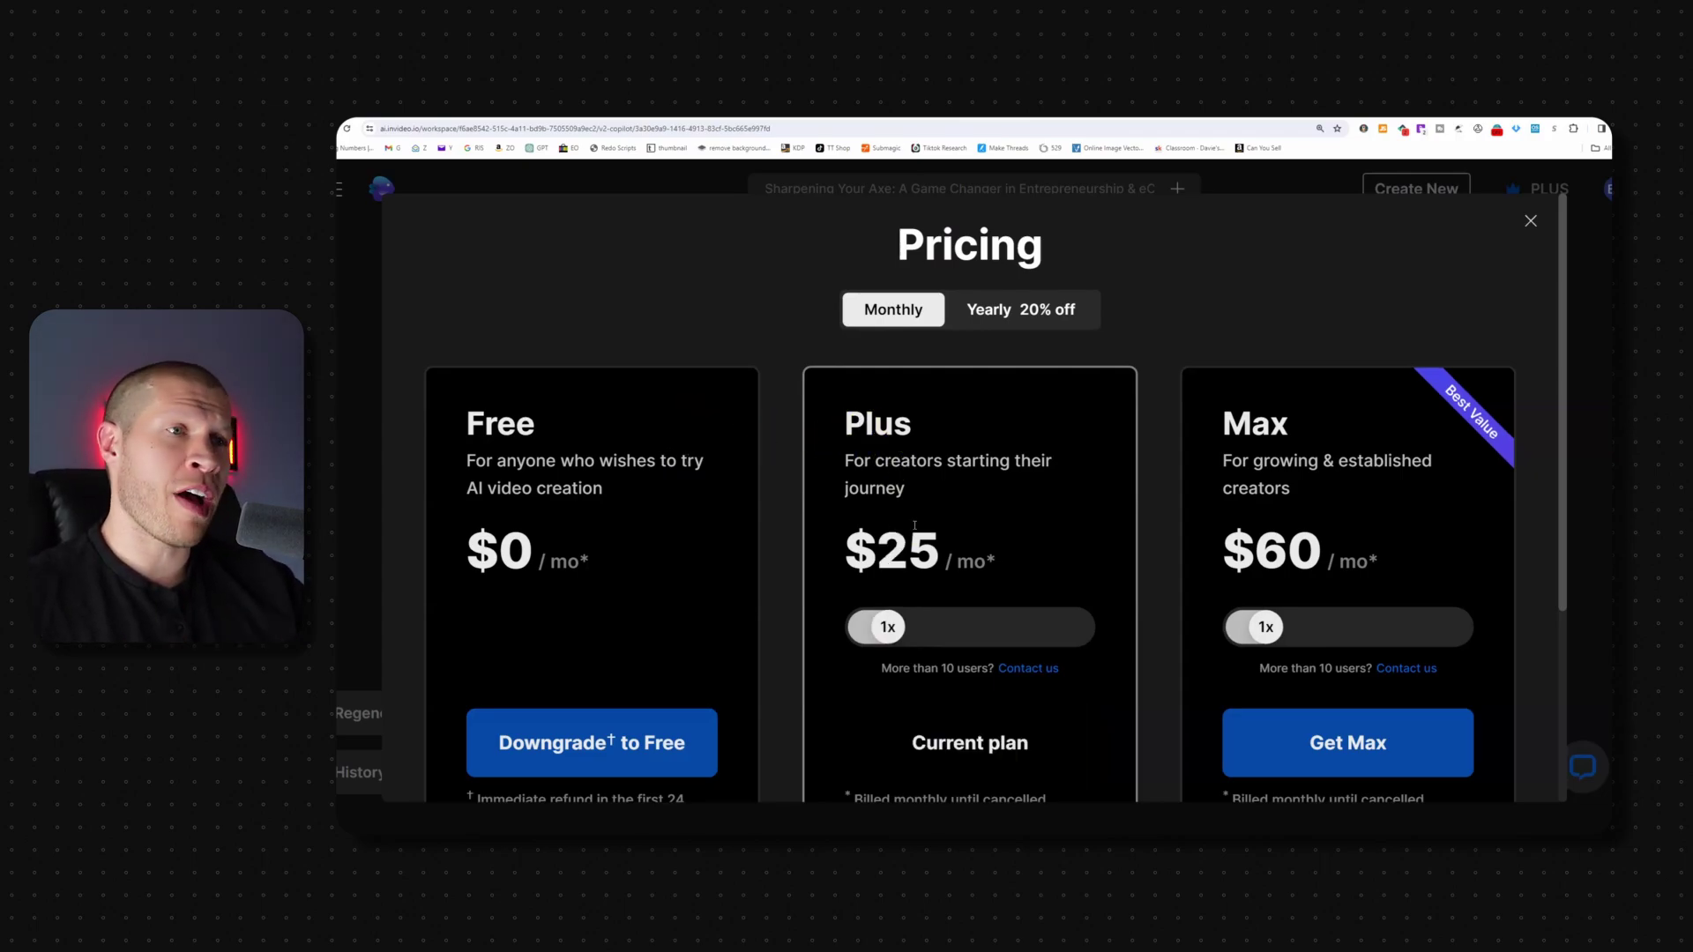
Step: Switch the Pricing plans to yearly billing at 20% off
{"action": "left_click", "coordinate": [1014, 313]}
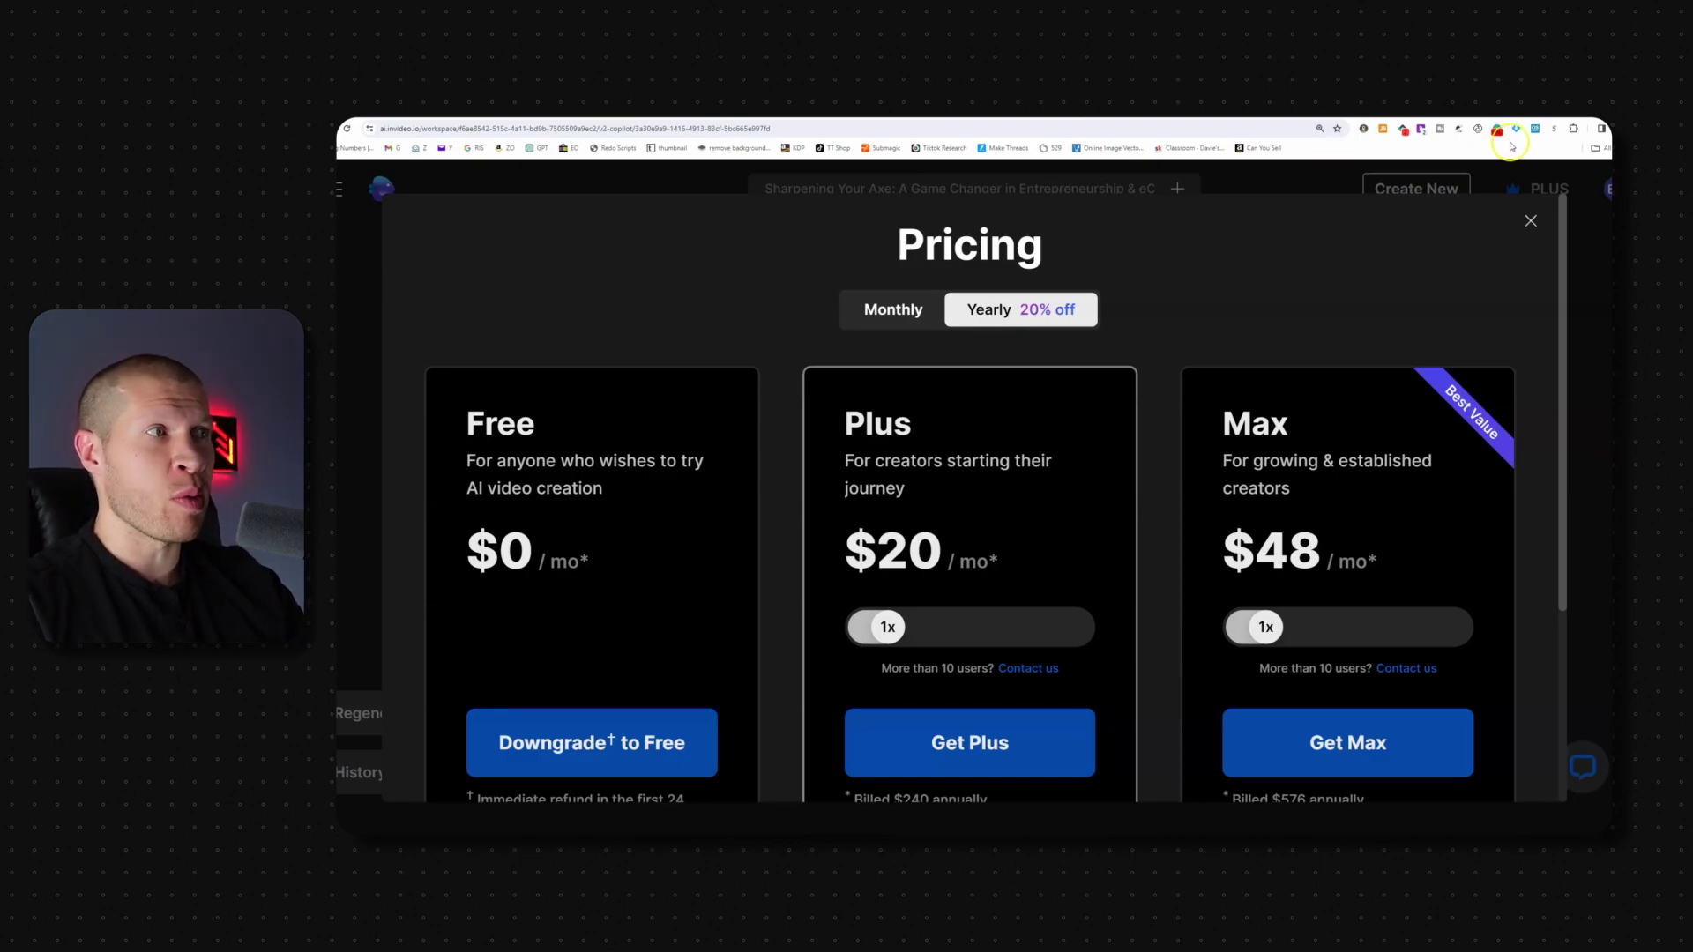
Step: Close the Pricing panel to return to the 02:21 video page
{"action": "left_click", "coordinate": [1530, 222]}
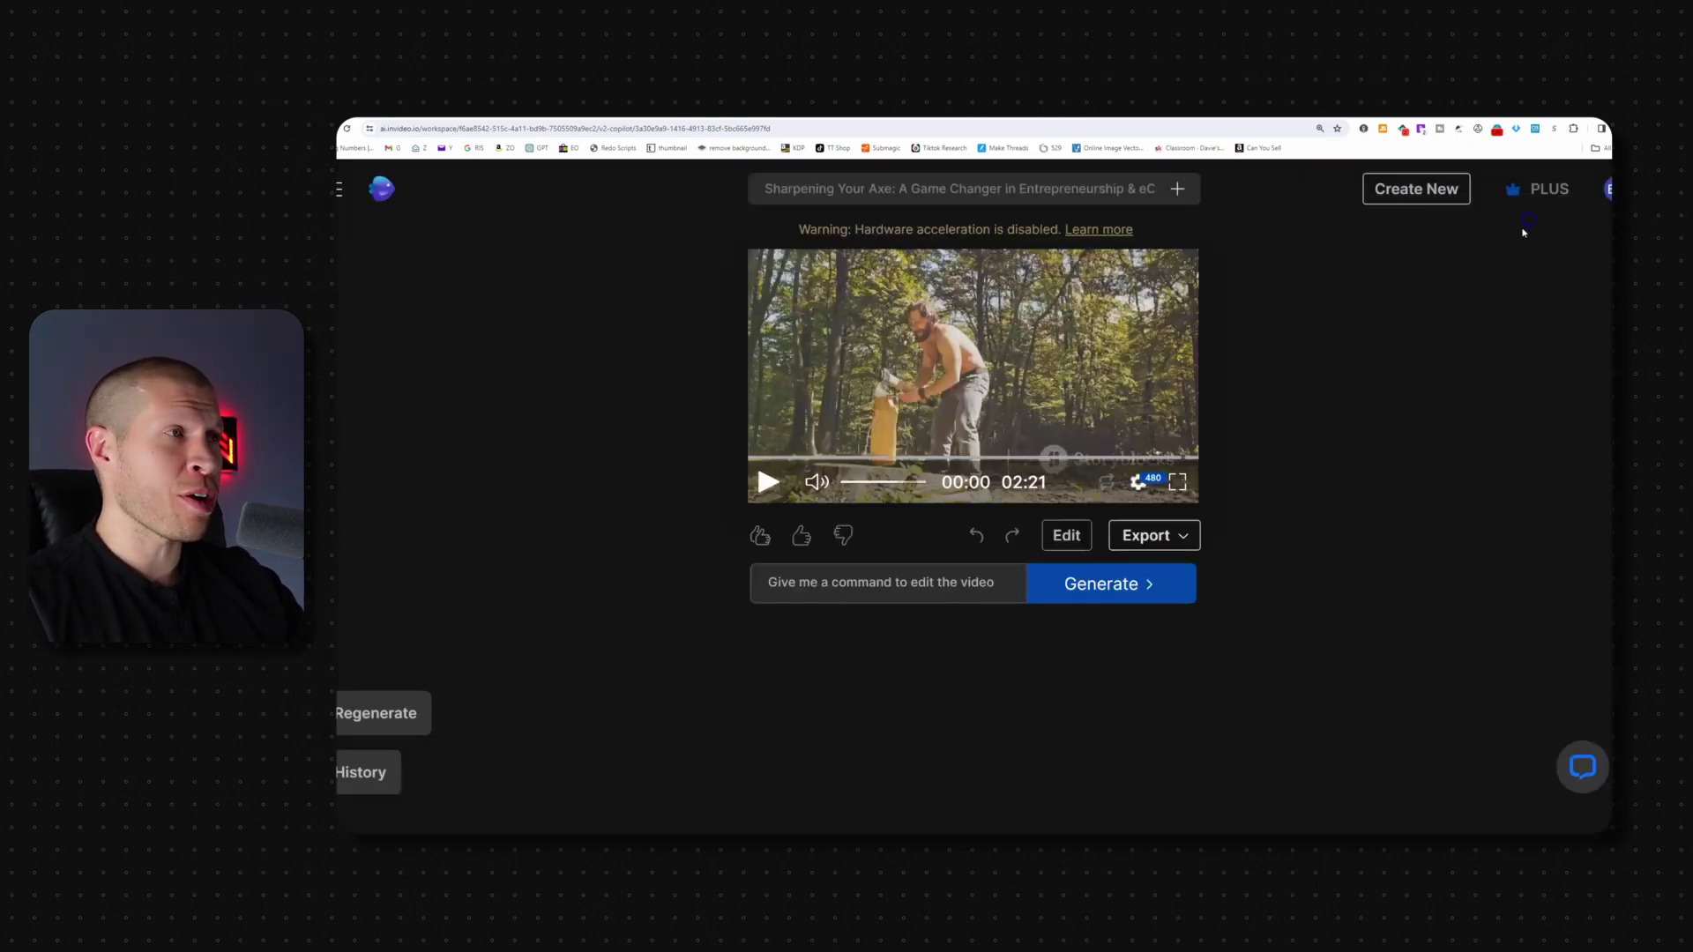